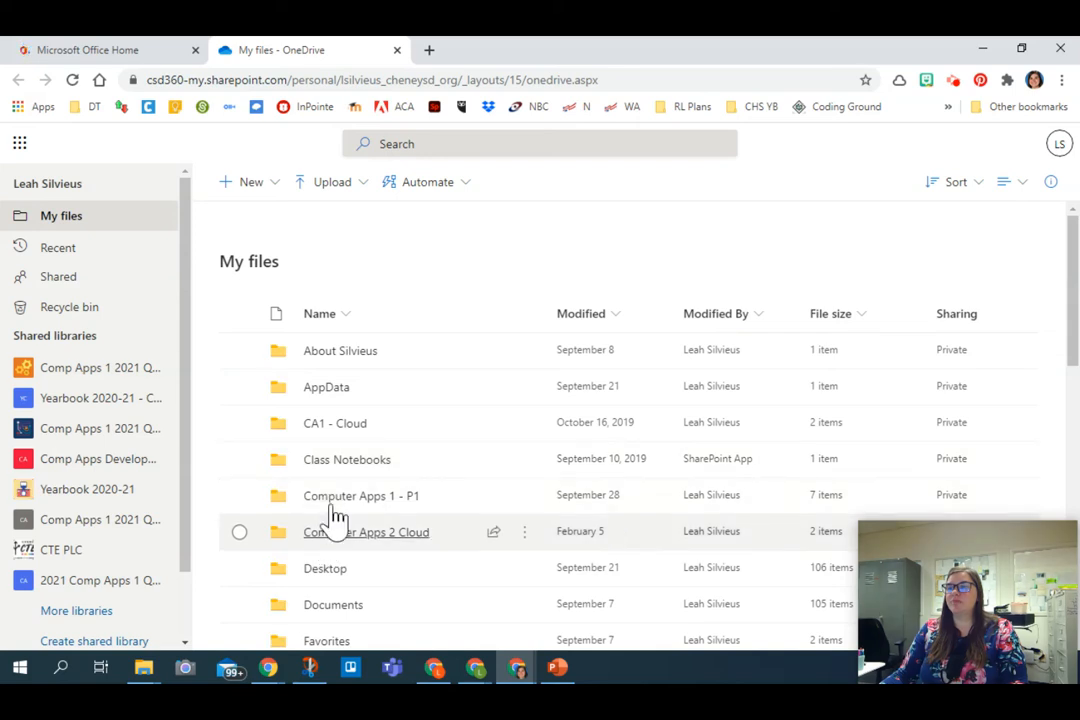
Step: Create a new Excel workbook in the Instruction Files folder inside the Computer Apps 1 - P1 folder
click(331, 500)
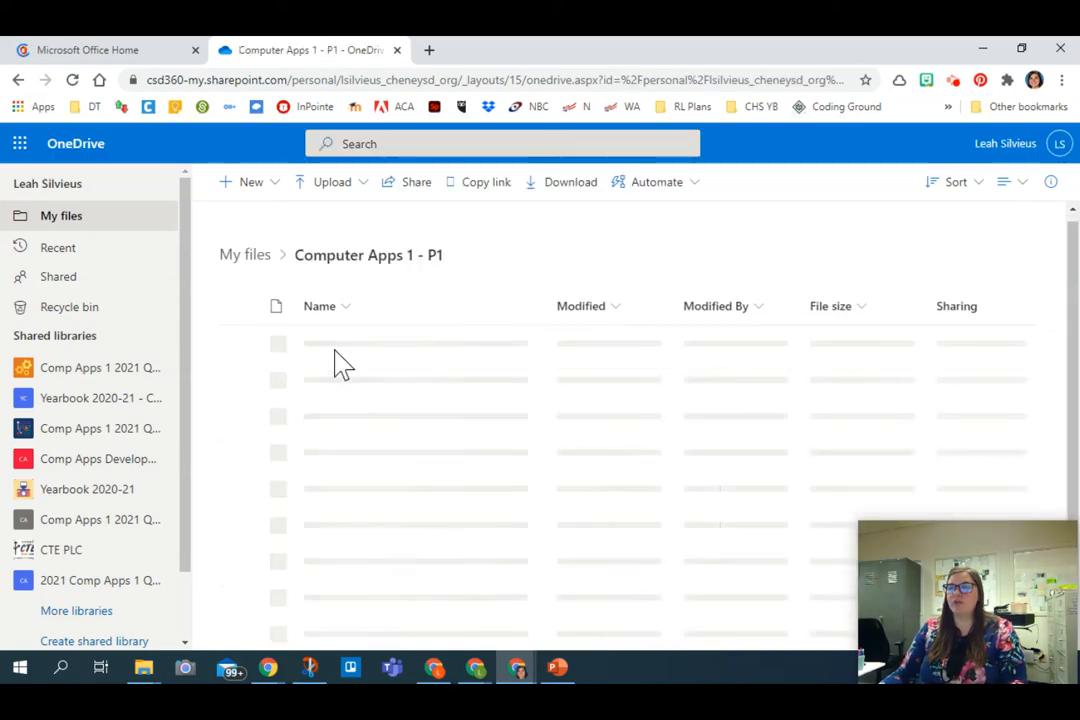
click(343, 356)
click(286, 187)
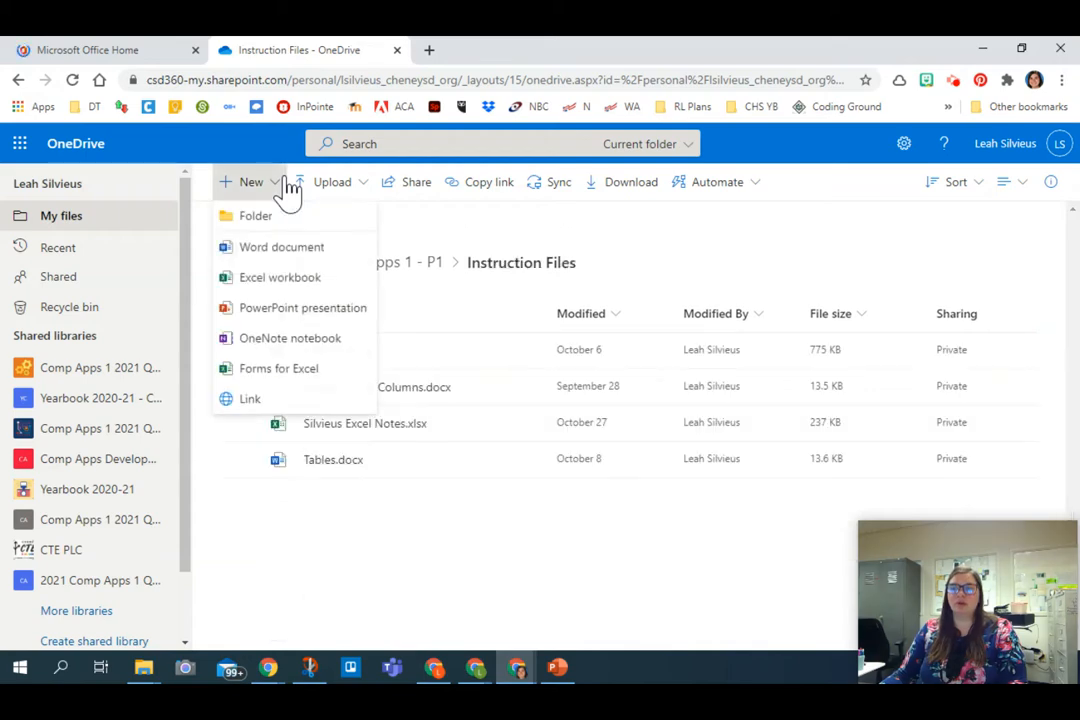
click(290, 284)
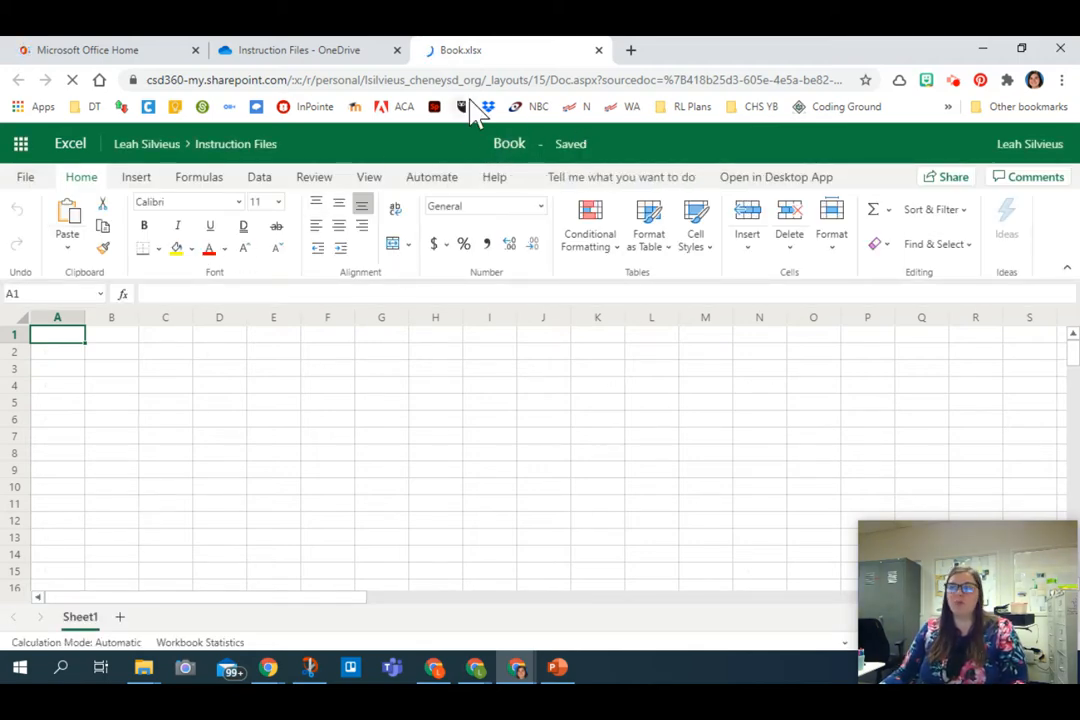
Step: Rename the new workbook as "Loan Calculator"
click(508, 144)
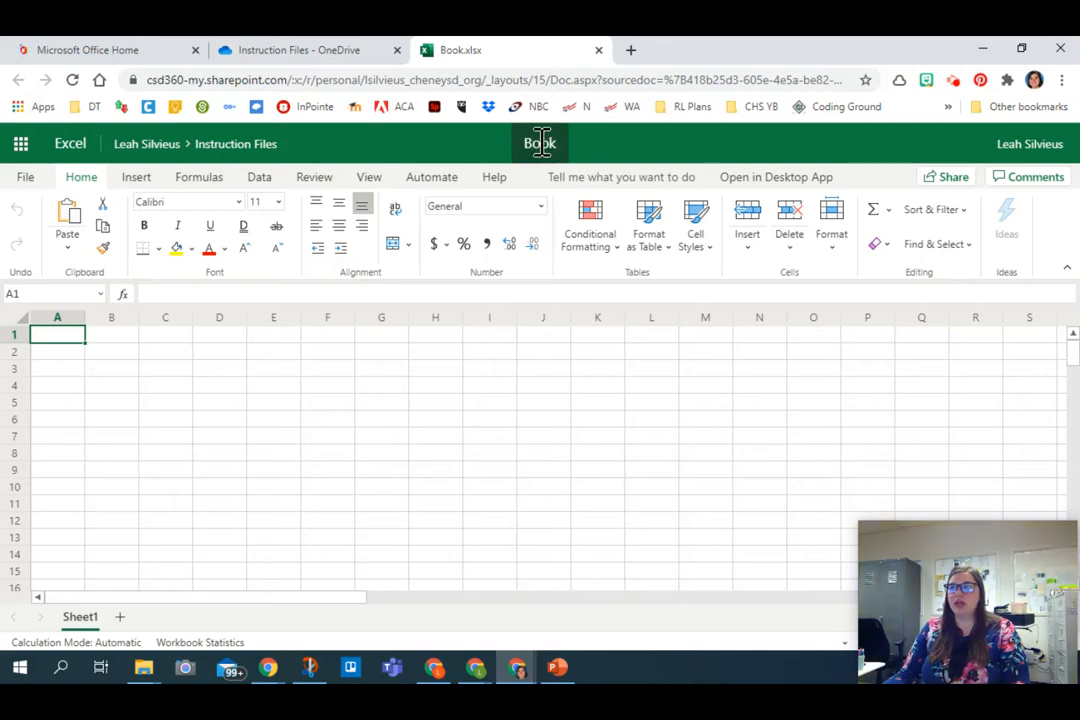
text(Loan C)
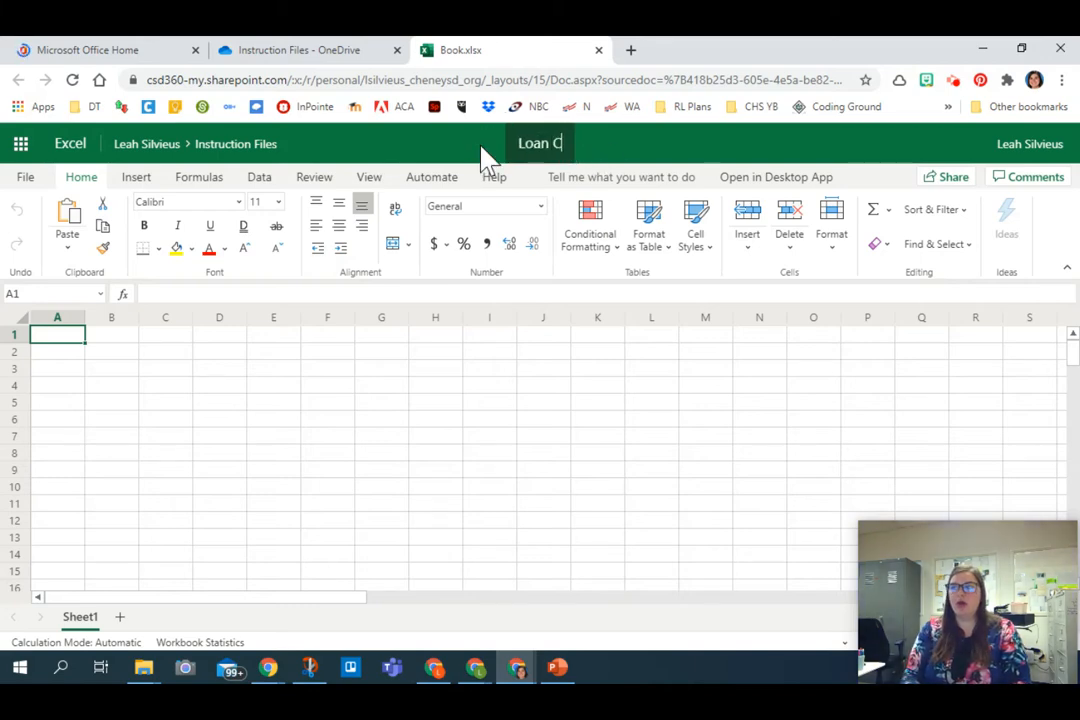
text(alculator)
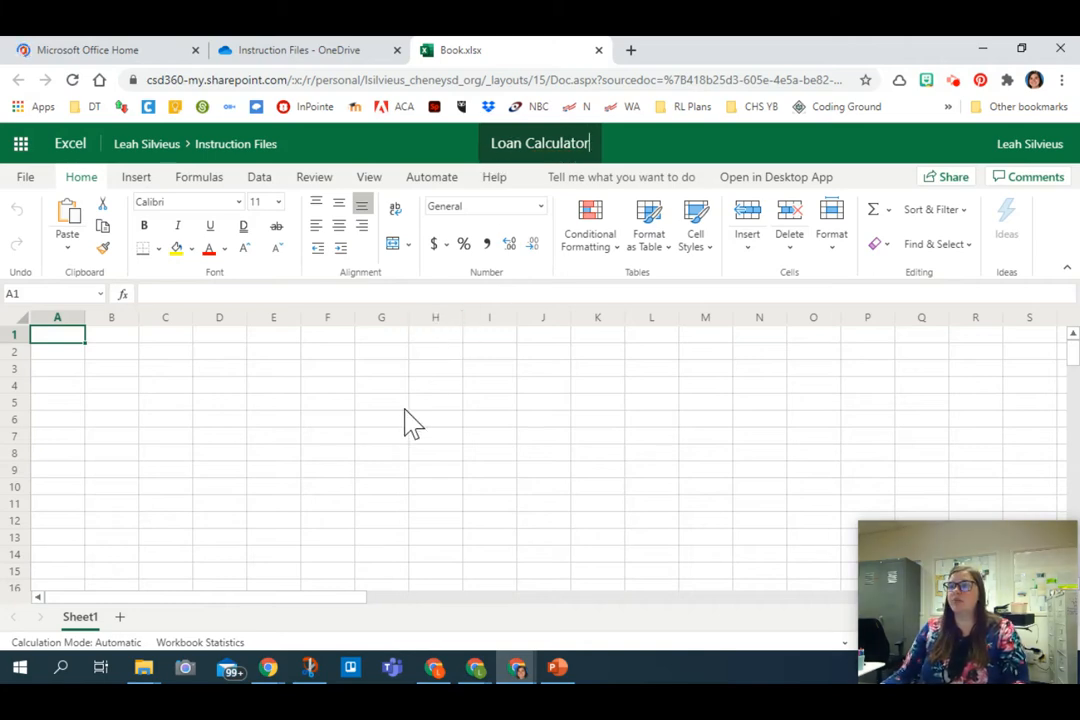
click(489, 537)
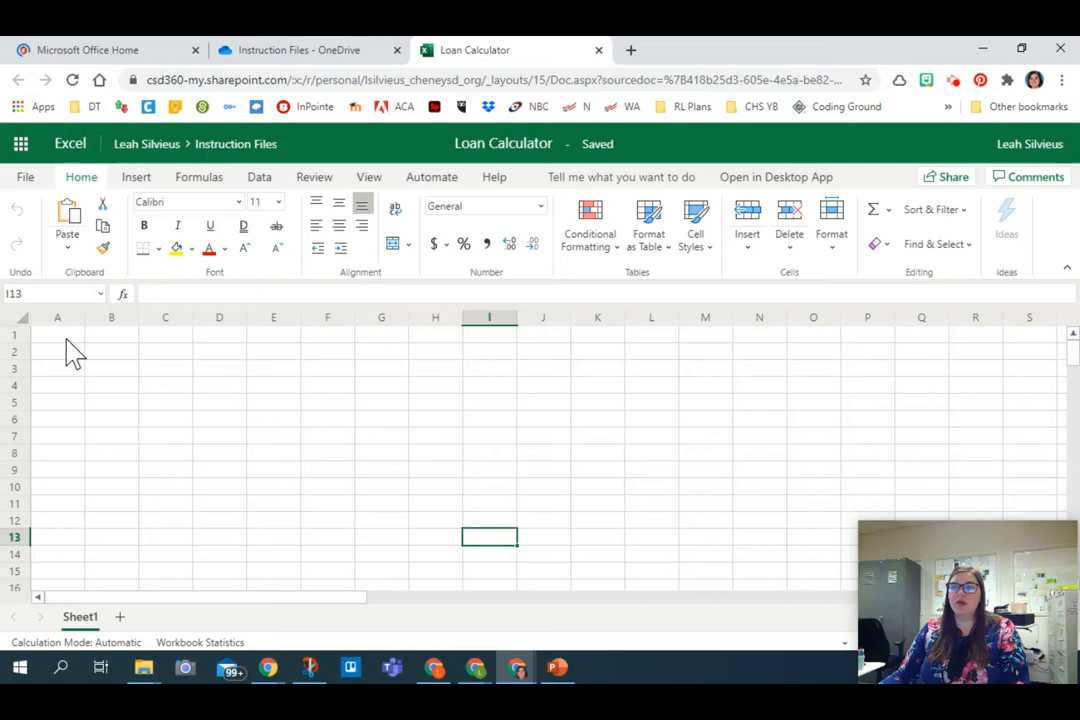
Step: Open the Loan Calculator workbook in the Excel desktop app
click(62, 340)
click(756, 178)
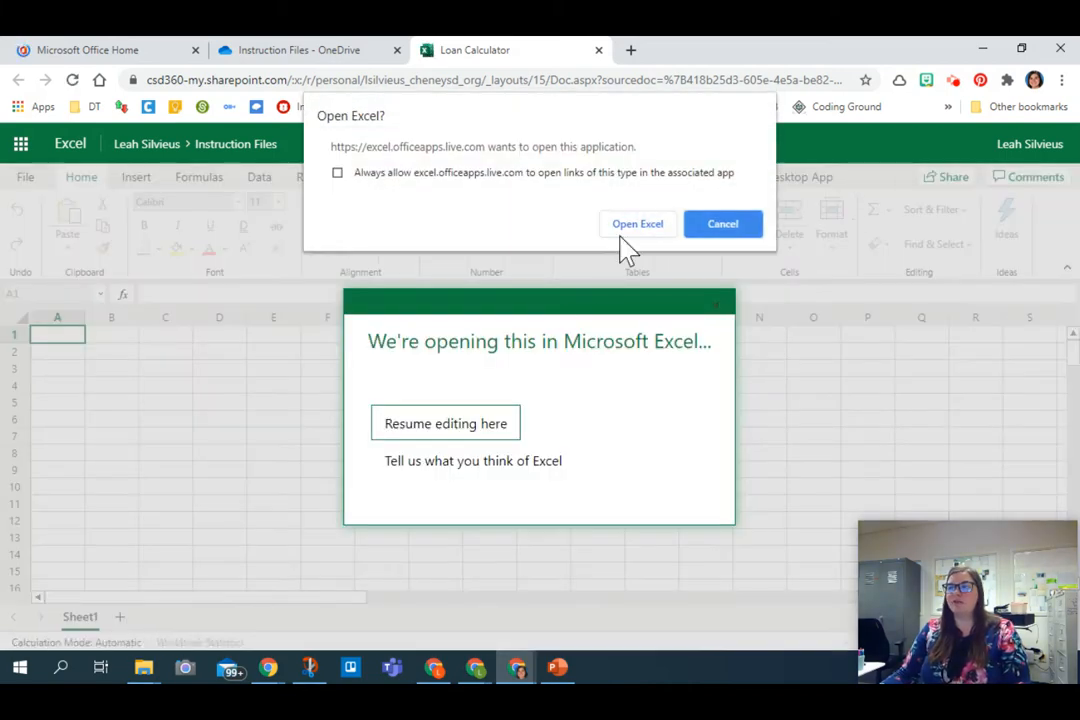
click(628, 230)
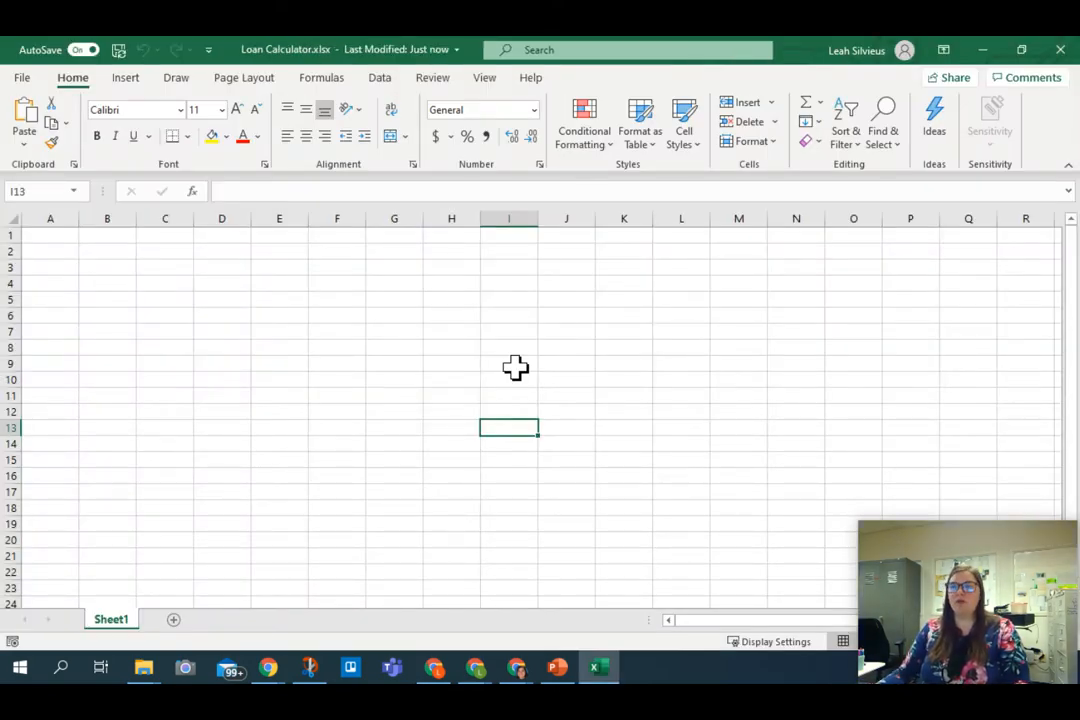
Step: Enter the labels "Date/Time of Loan" in cell A1 and "Item" in cell A2
click(71, 238)
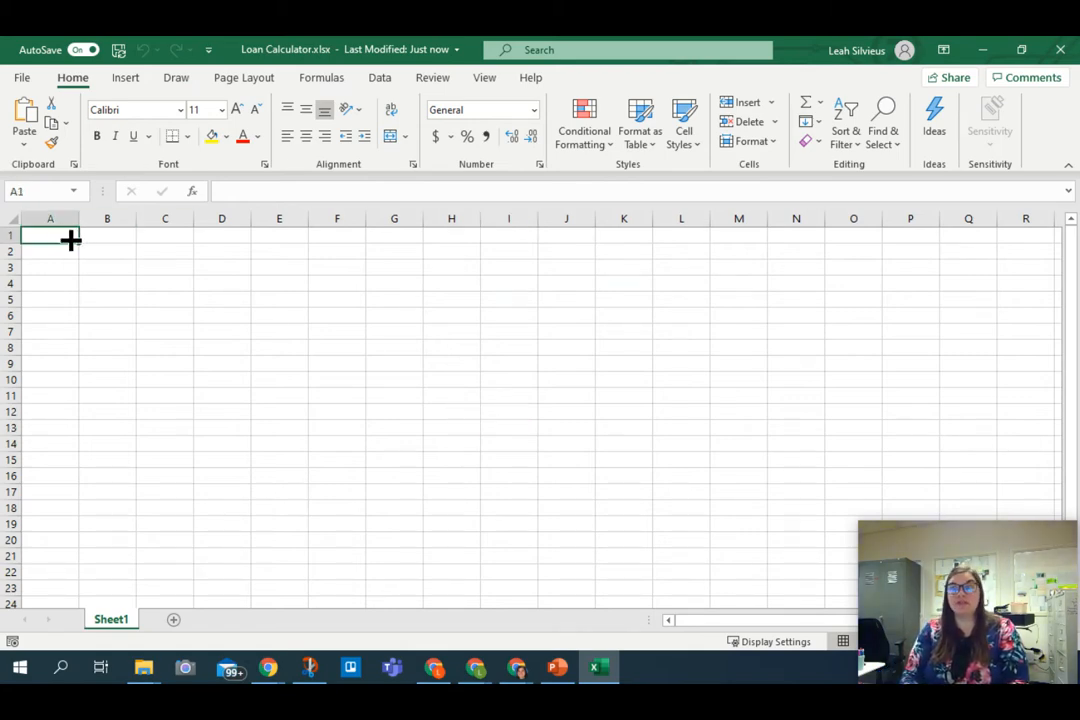
text(Date/T)
text(ime)
text( of Laon)
key(BackSpace)
key(BackSpace)
key(BackSpace)
text(oan)
key(Return)
text(Item)
key(Return)
Step: Enter the label "Original Price" in cell A3
scroll(452, 256, up, 3)
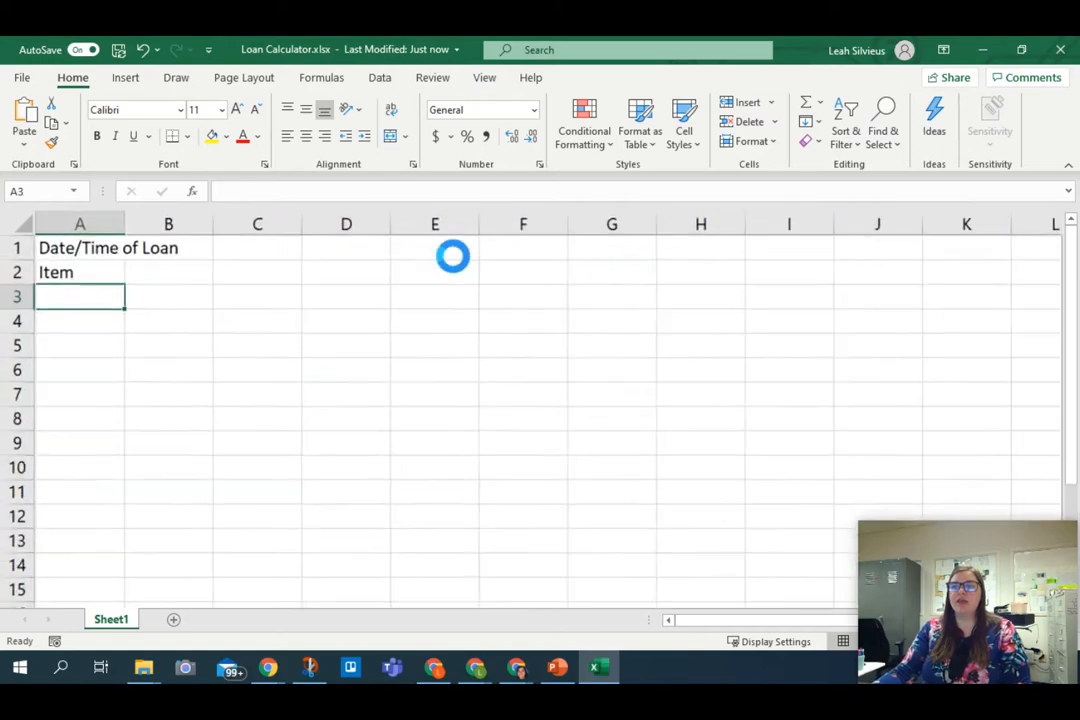
scroll(325, 340, up, 2)
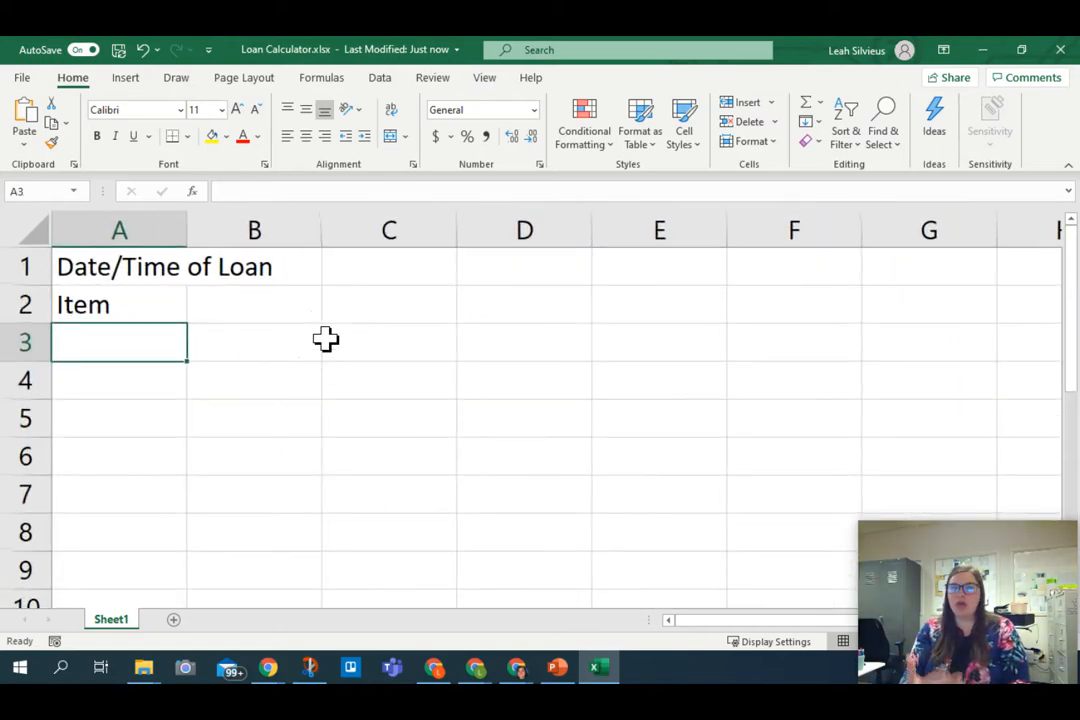
text(Original Price)
key(Return)
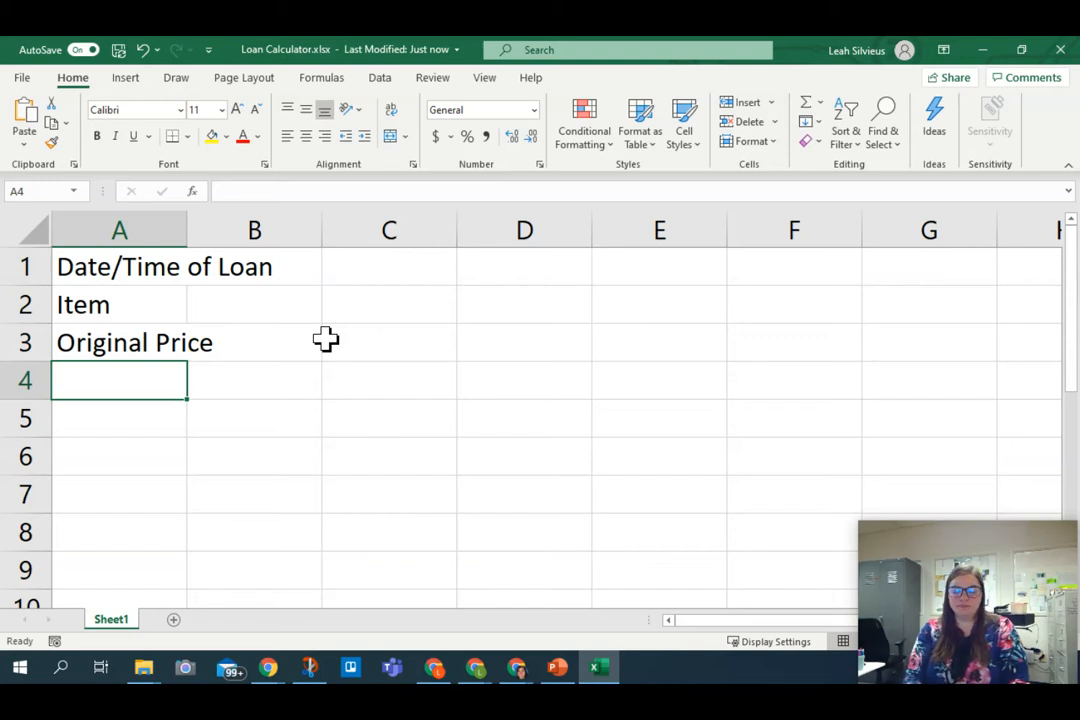
Step: Enter the labels "Down Payment" in cell A4 and "Loan Amount" in cell A5
text(DOw)
key(BackSpace)
key(BackSpace)
text(o)
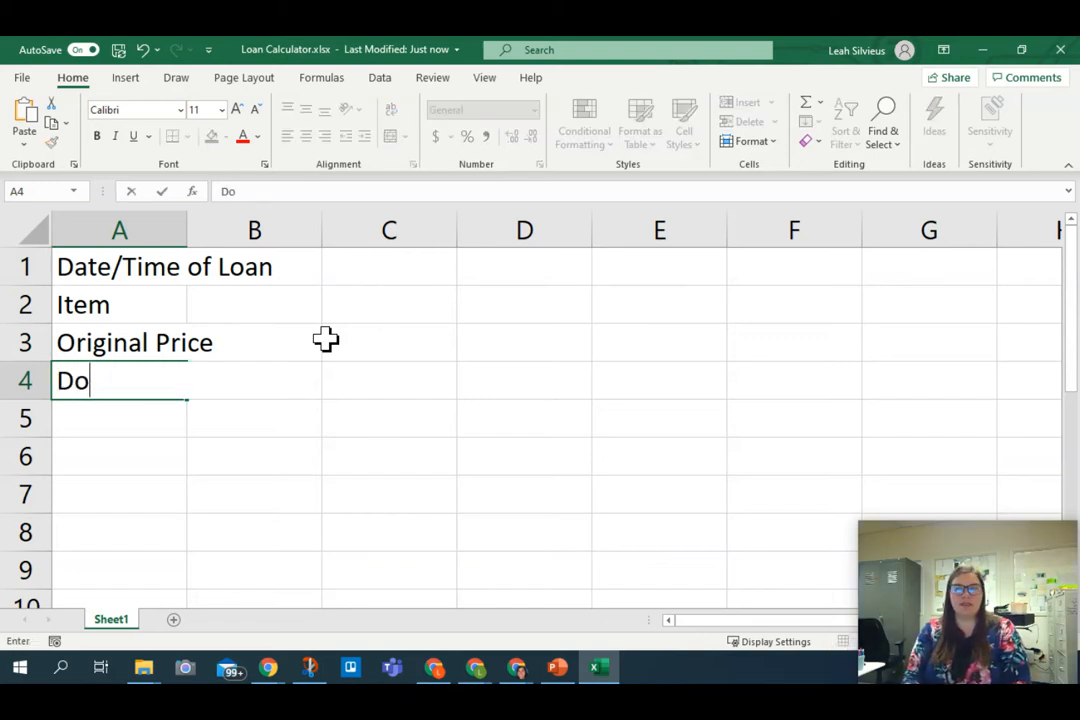
text(wn Payment)
key(Return)
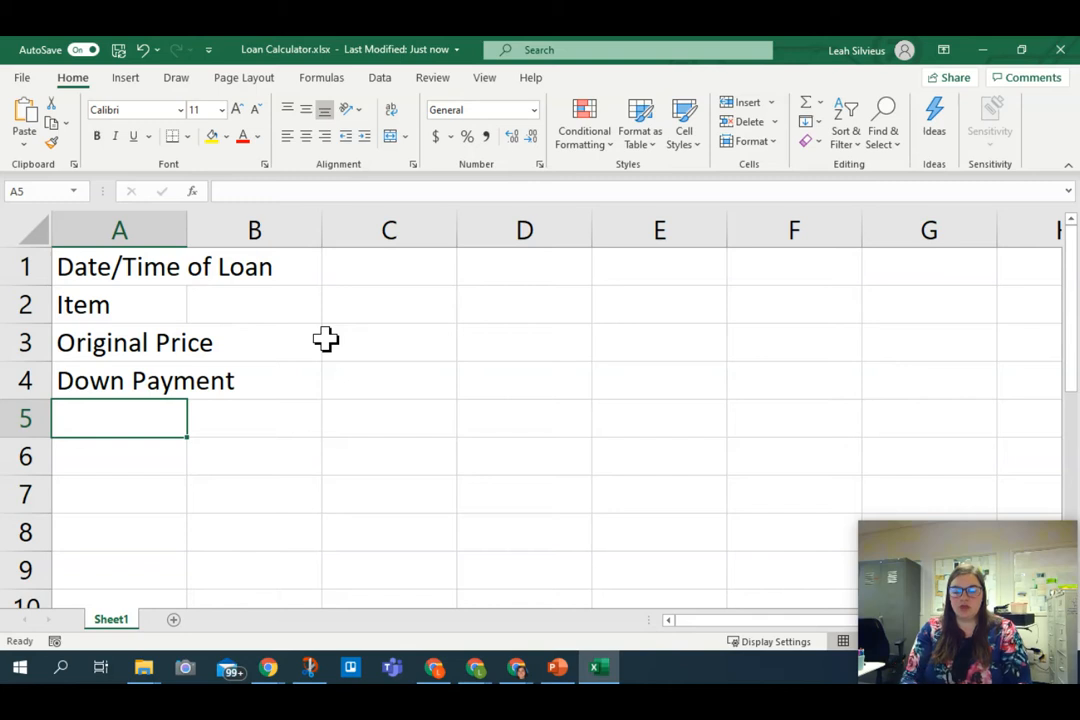
text(Loan Amount)
key(Return)
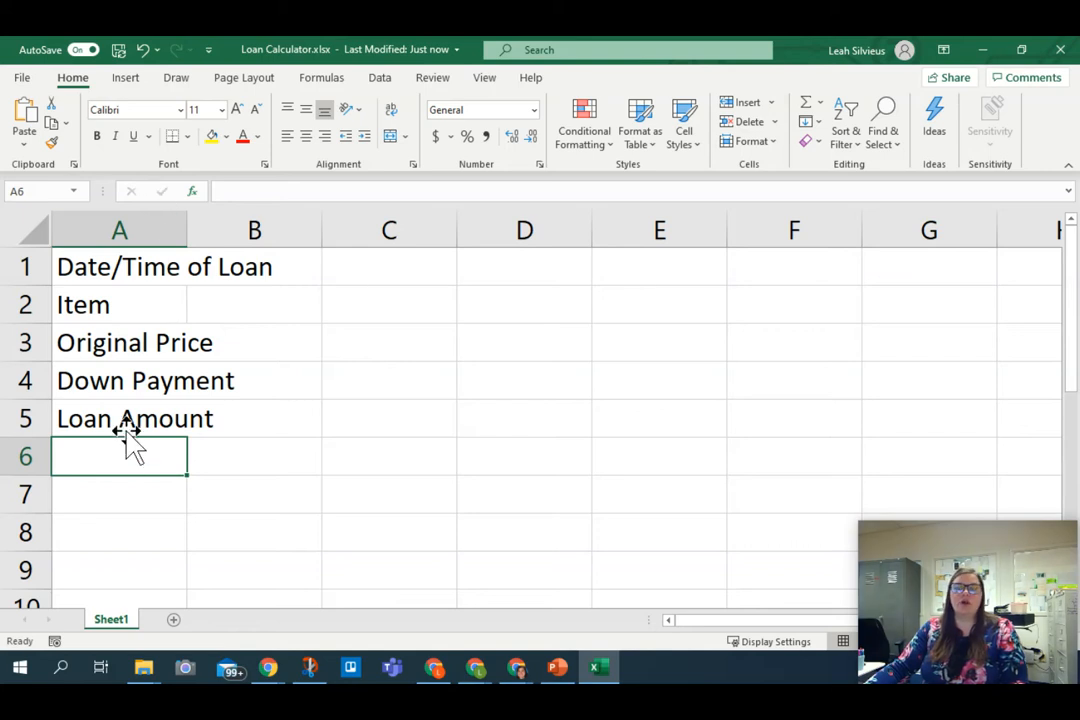
Step: Autofit the width of column A to its longest label
click(188, 225)
double_click(188, 225)
click(300, 266)
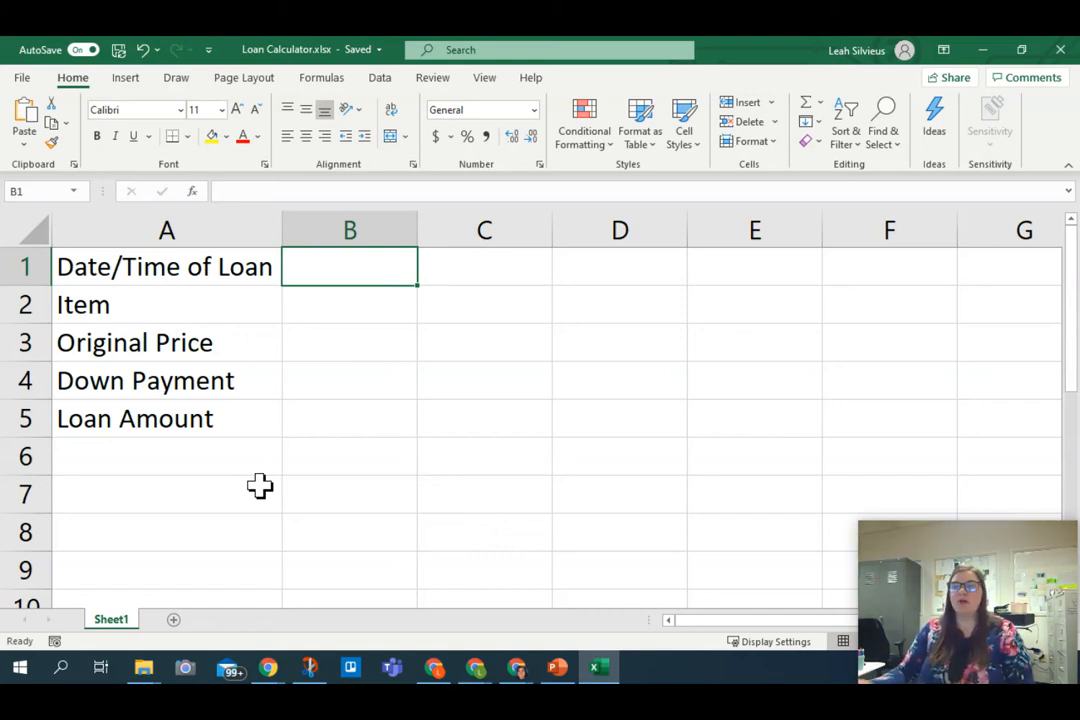
Step: Insert the NOW function in cell B1 for the date and time of the loan
click(313, 272)
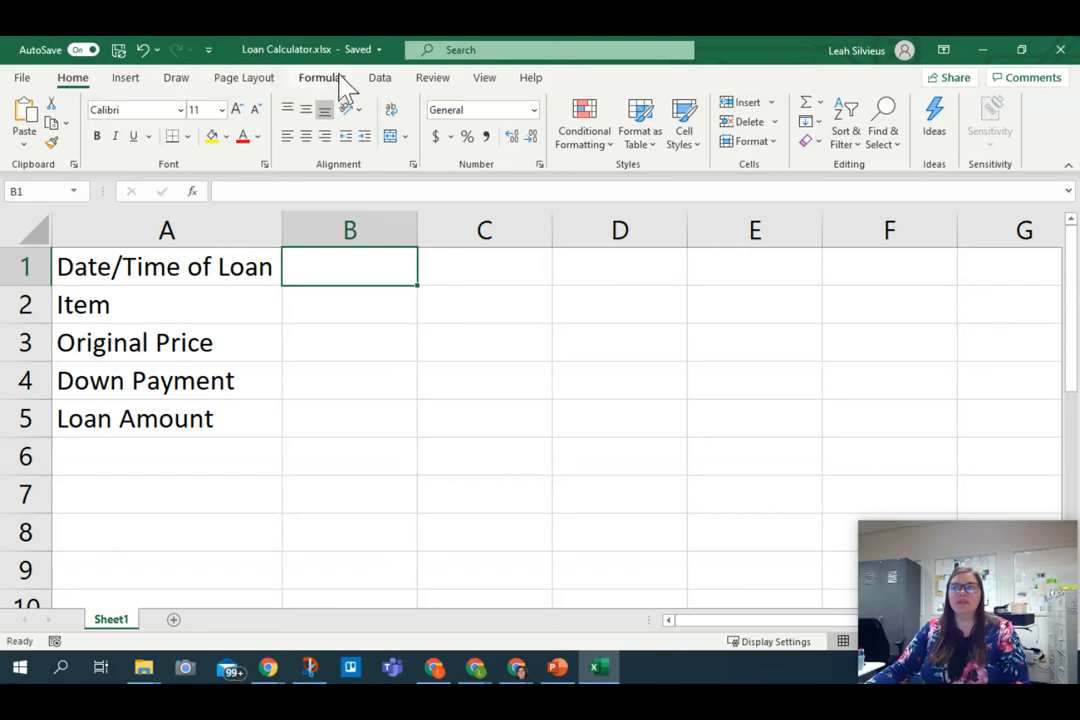
click(376, 82)
click(327, 81)
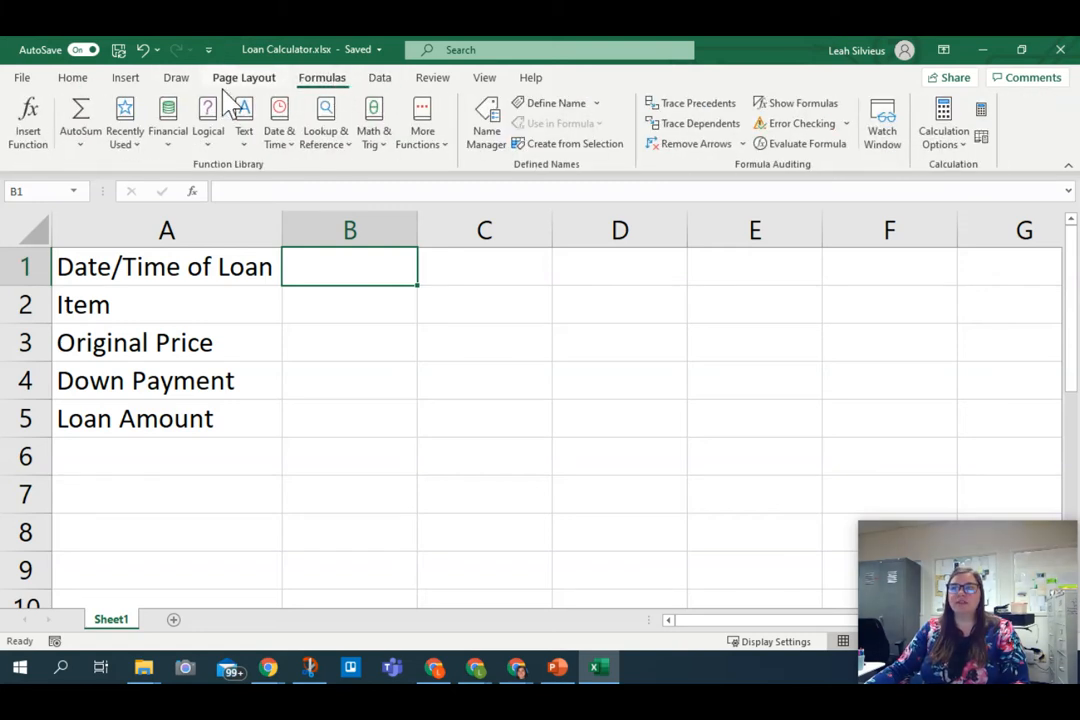
click(278, 135)
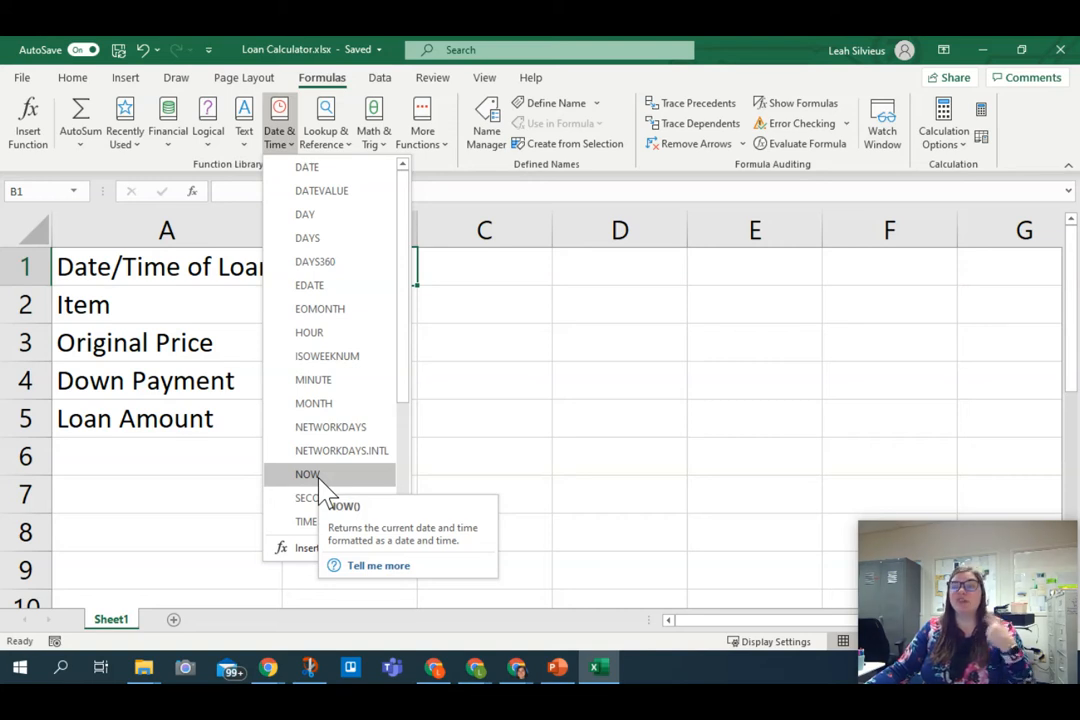
click(316, 476)
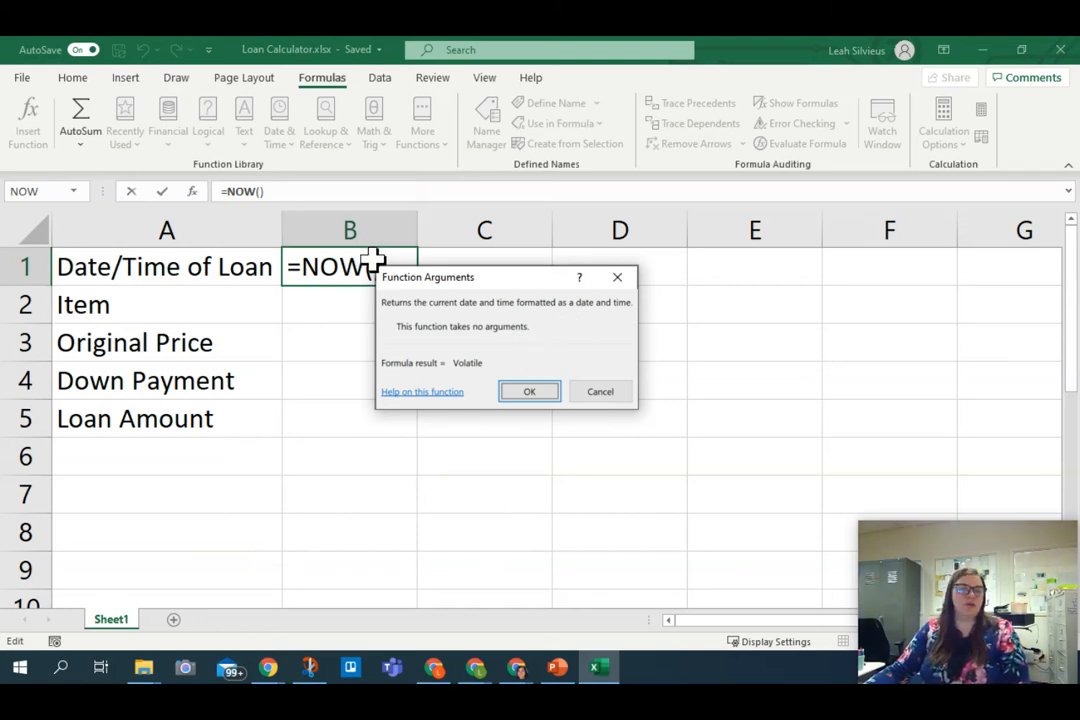
click(547, 395)
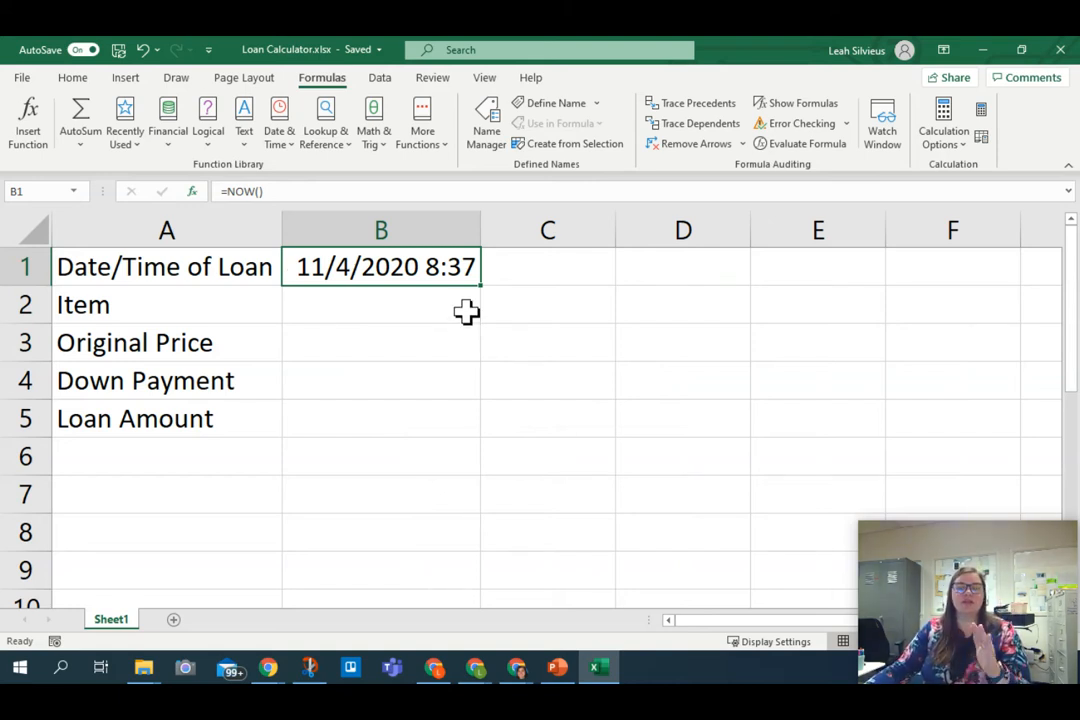
Step: Fill in the loan data: "Car" as the item in B2, 5000 as the original price in B3 and 1000 as the down payment in B4
click(466, 311)
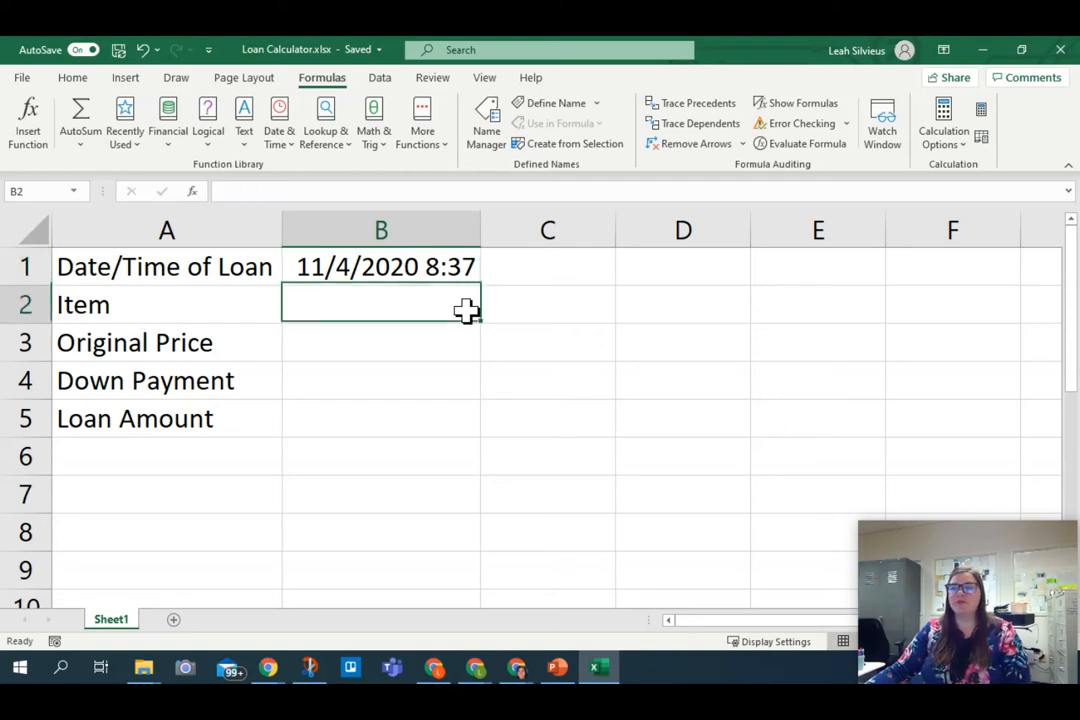
text(Car)
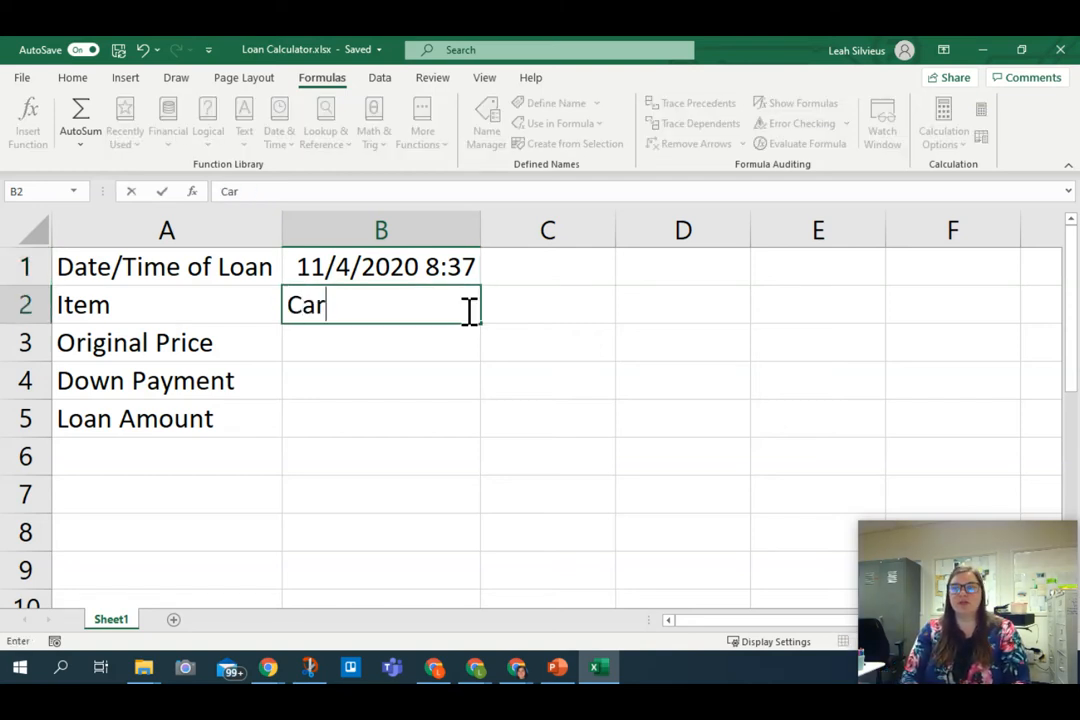
key(Return)
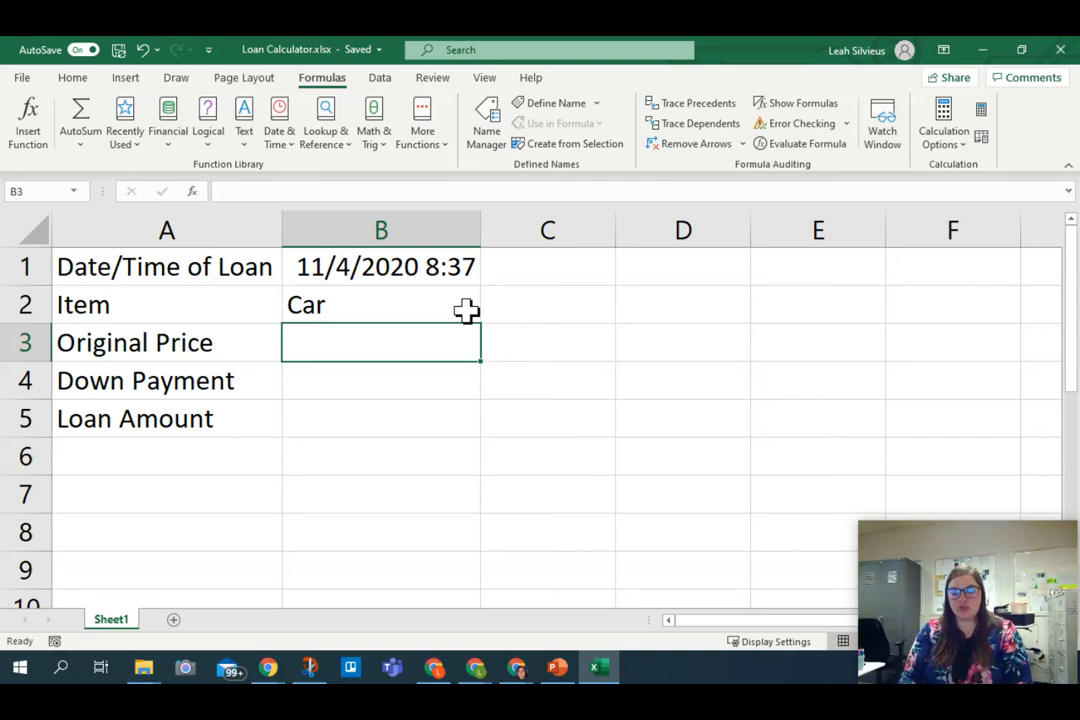
text(5000)
key(Return)
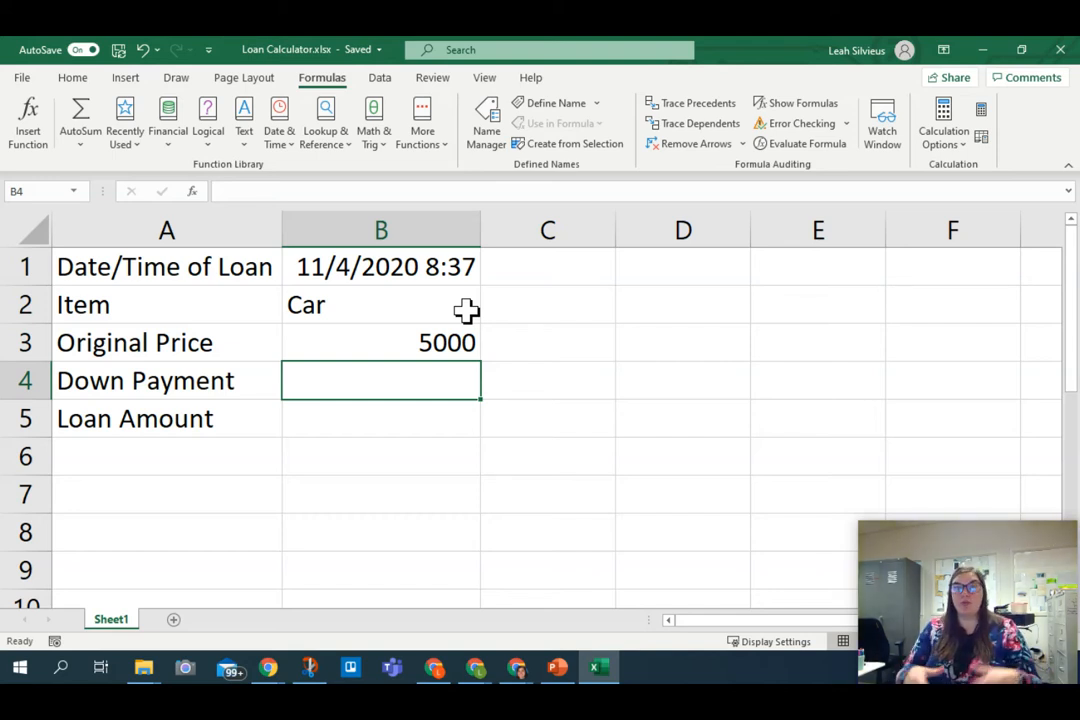
text(1000)
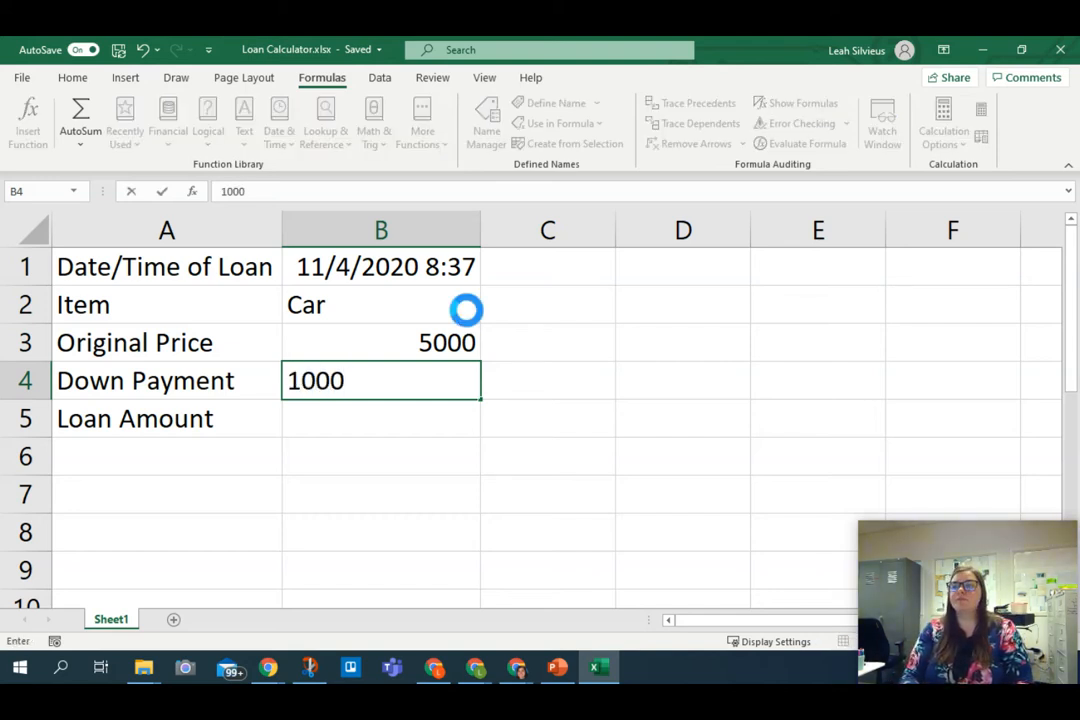
key(Return)
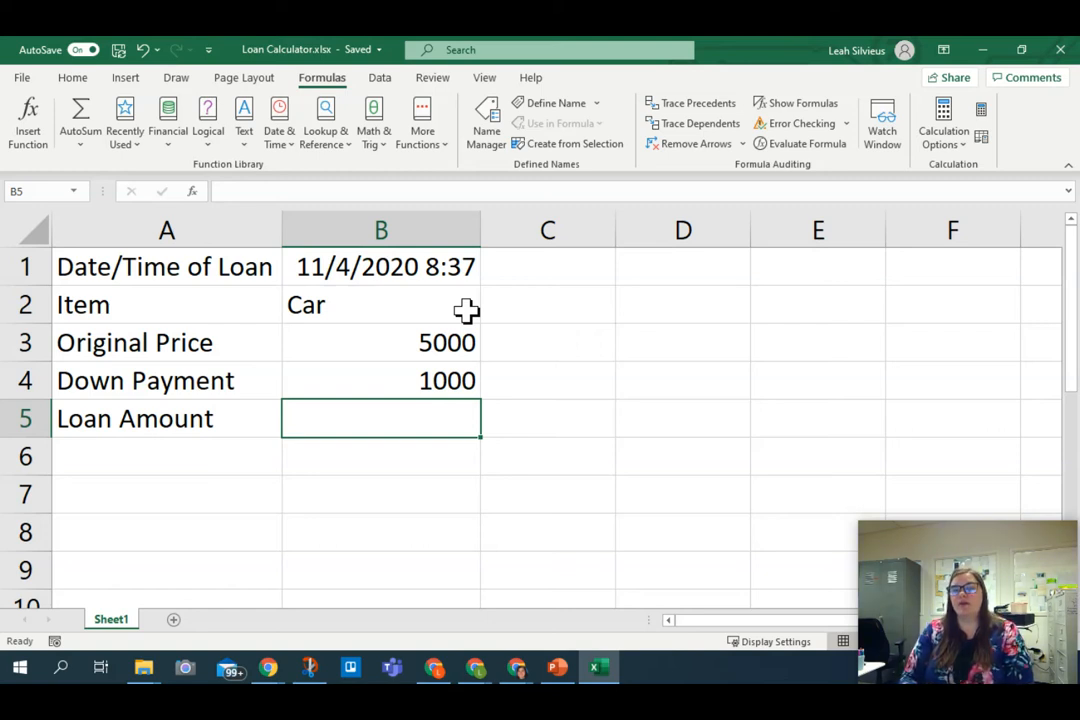
Step: Calculate the loan amount in B5 by subtracting the down payment from the original price with the formula =B3-B4
text(=)
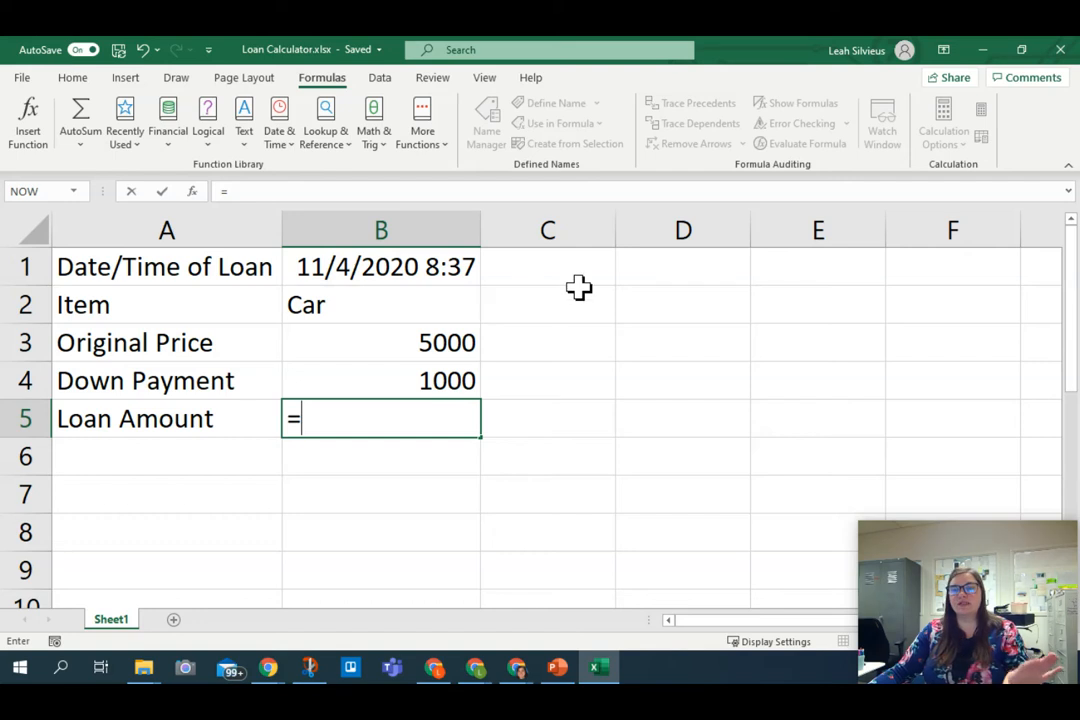
click(465, 343)
text(-)
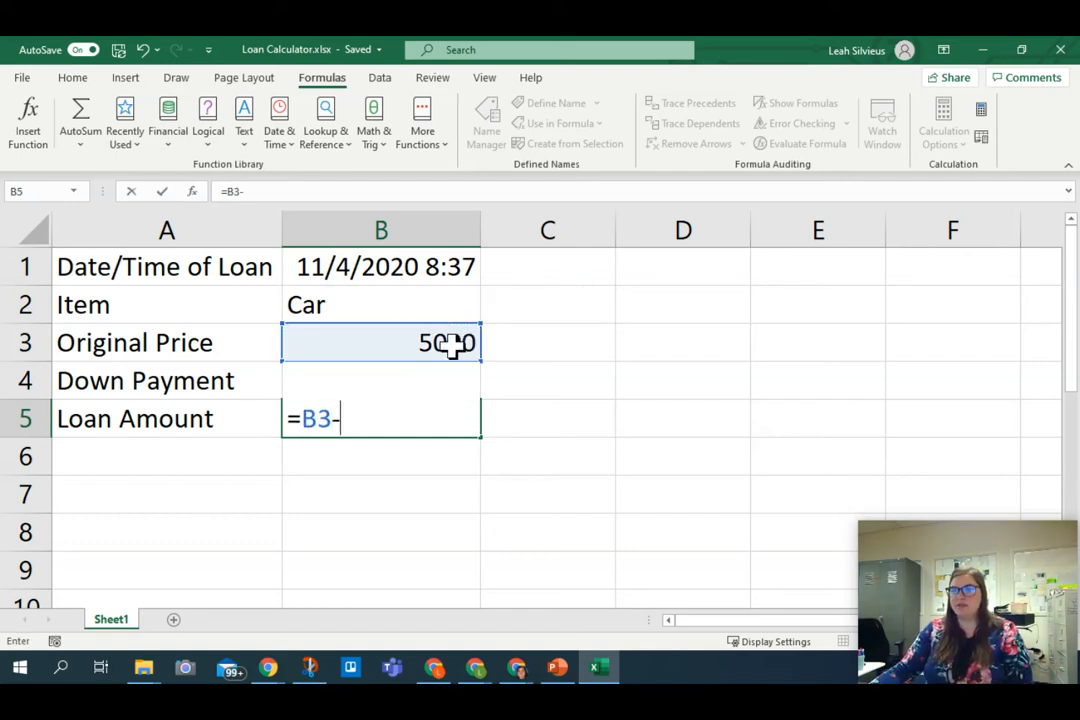
click(480, 381)
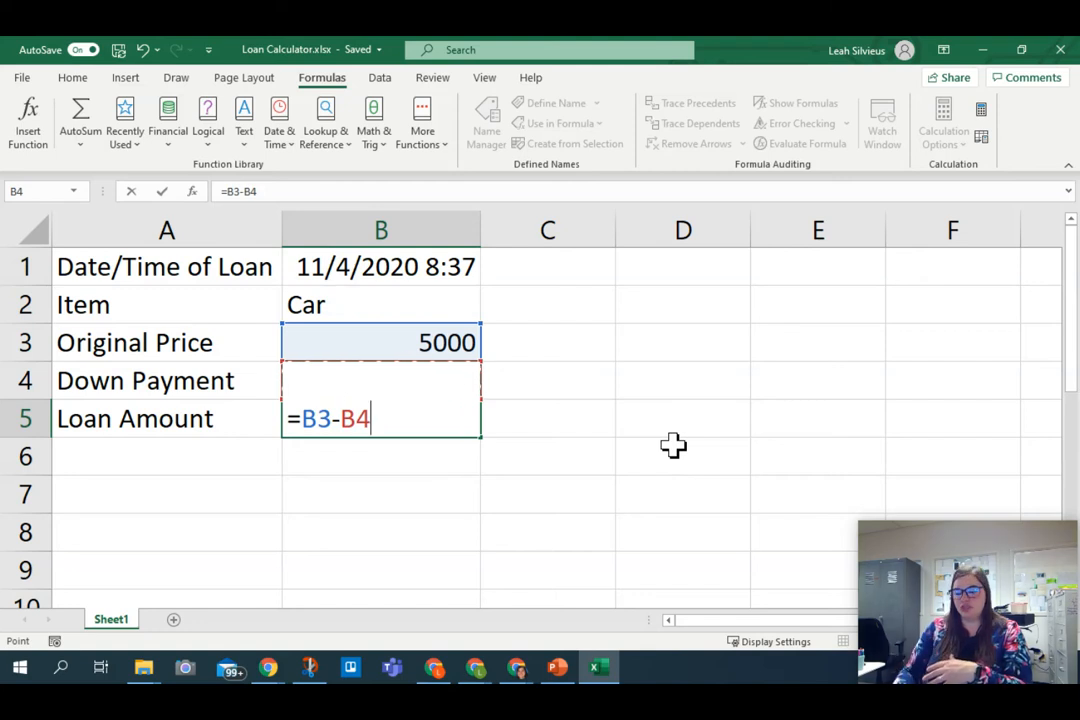
key(Return)
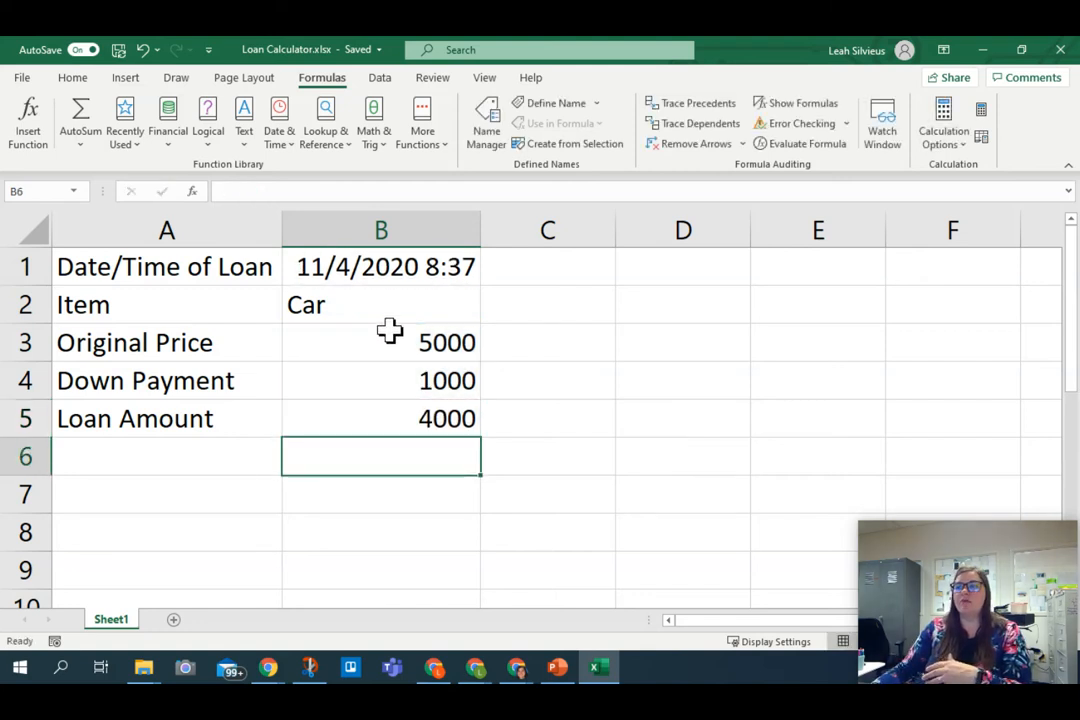
Step: Set the original price in cell B3 to 10000
click(392, 340)
text(10000)
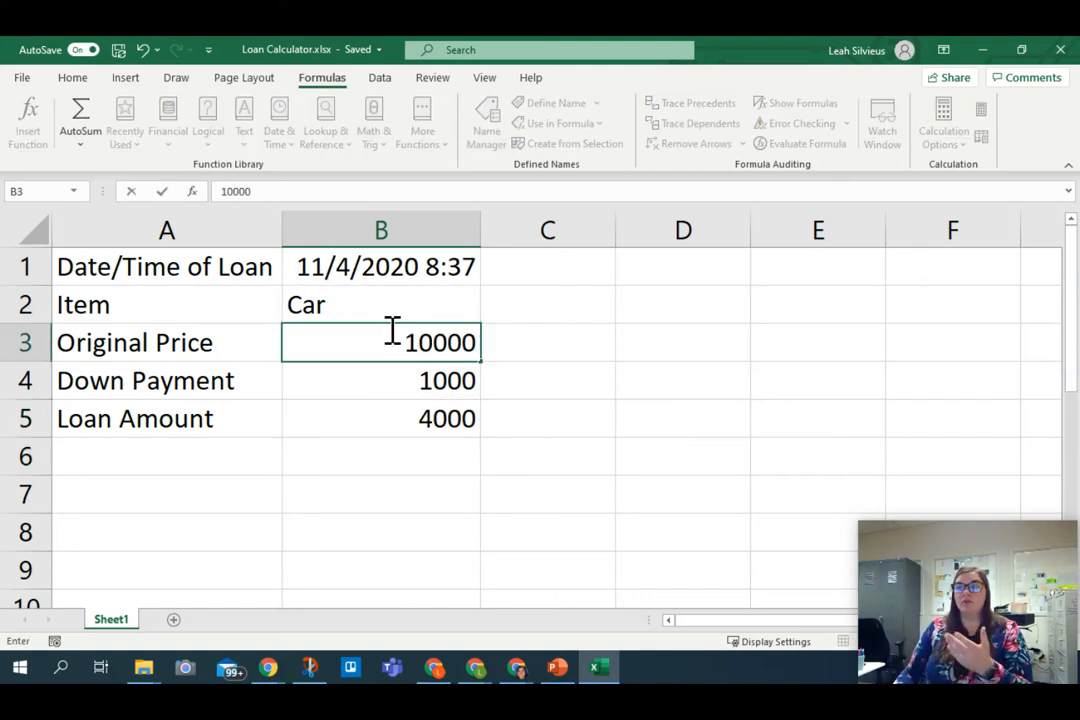
key(Return)
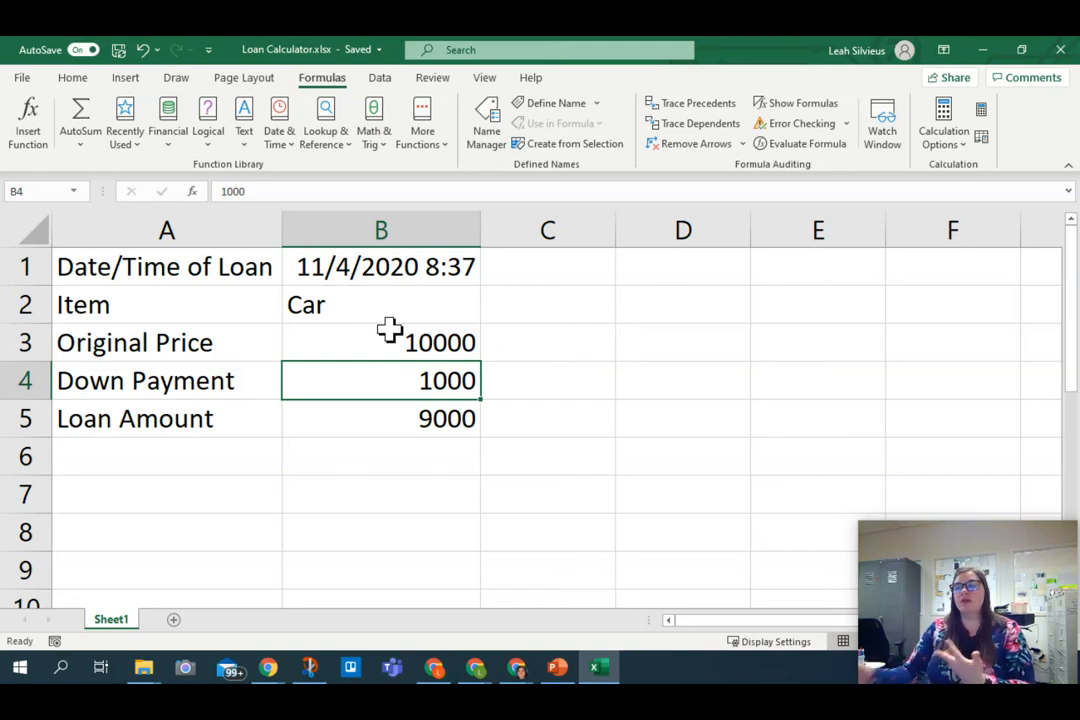
Step: Examine the cell references used in the loan amount formula in B5, leaving the formula as it is
click(430, 425)
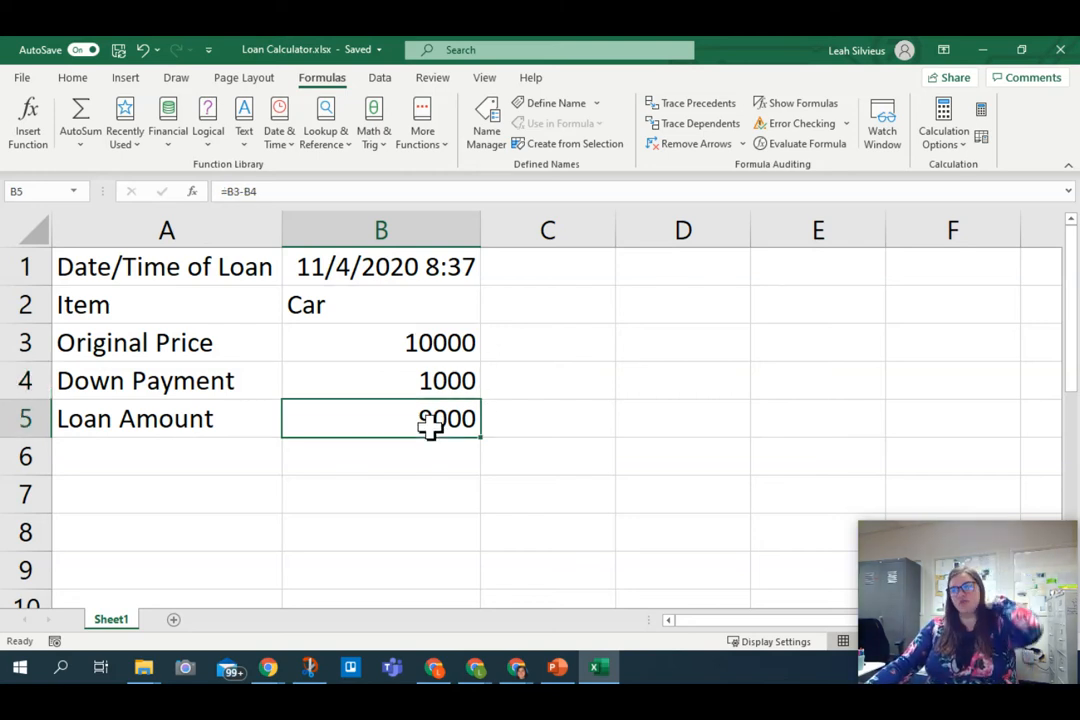
double_click(430, 425)
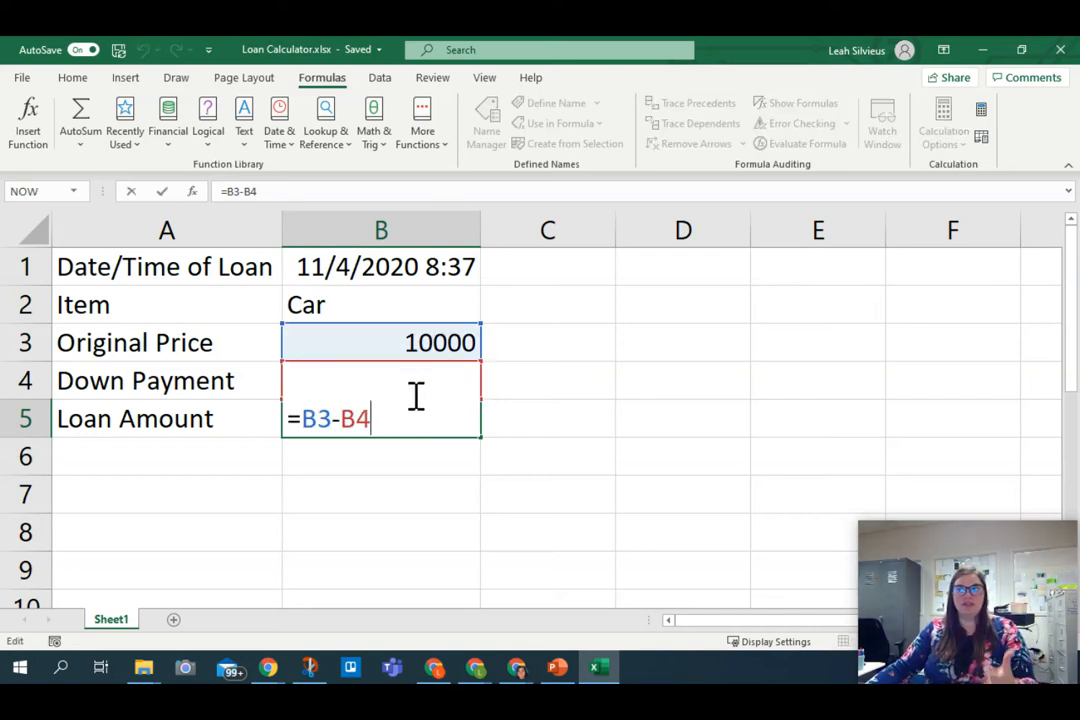
drag(400, 418, 306, 418)
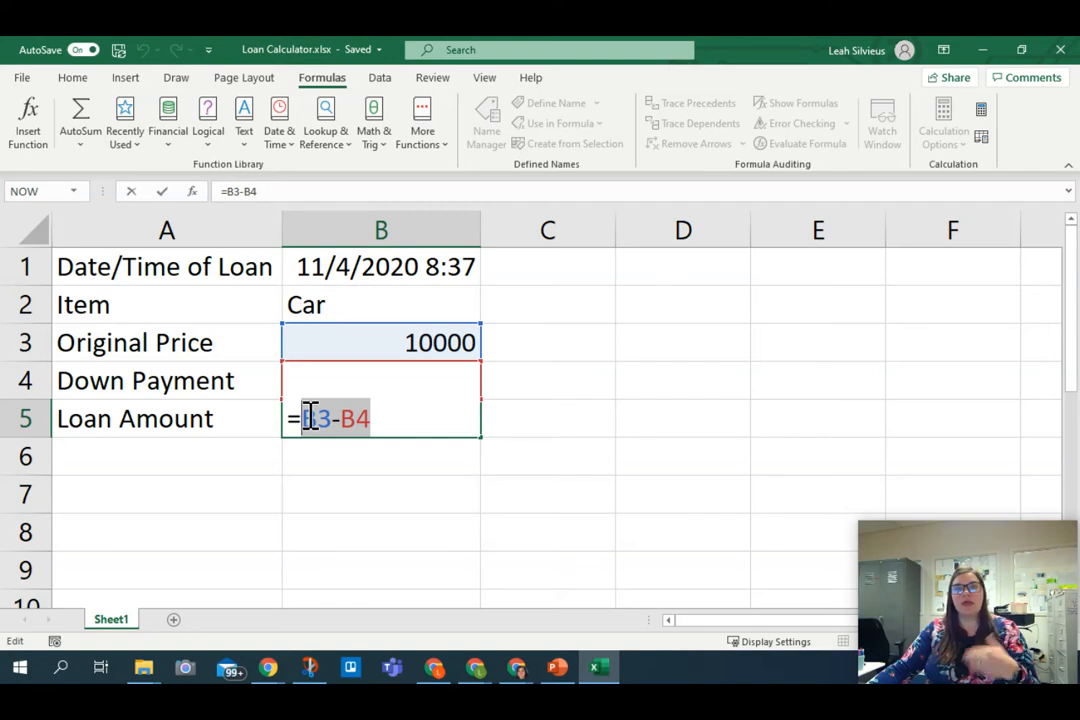
click(162, 191)
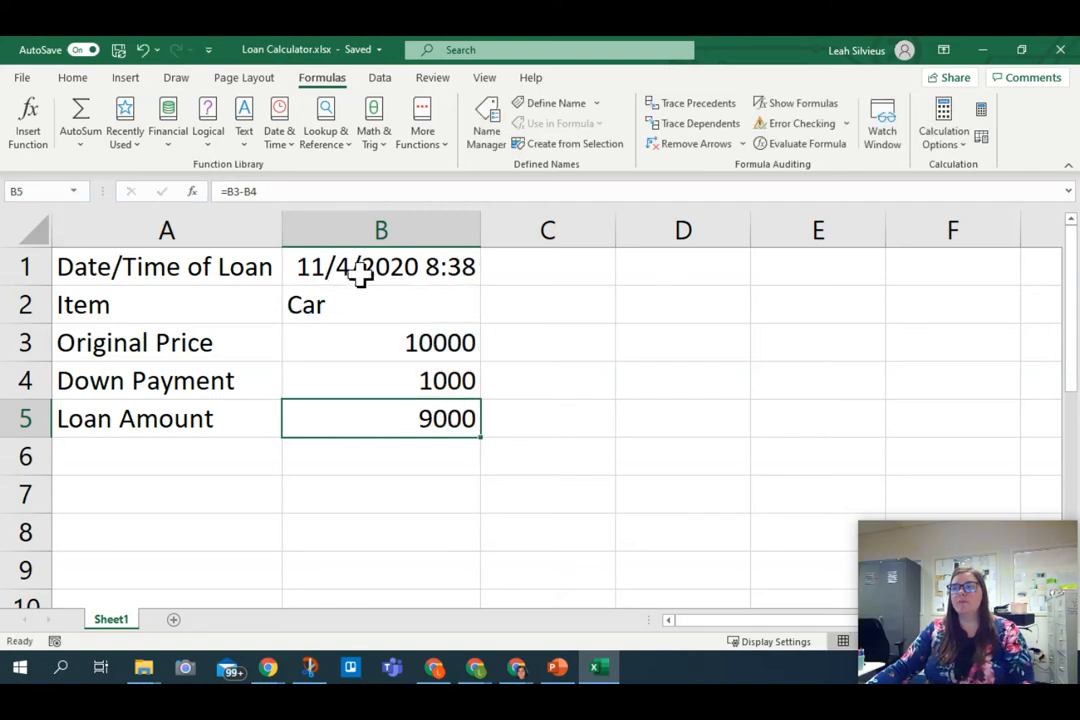
Step: Try to name the original price cell B3 "Original Price", with the two words separated
click(368, 339)
click(366, 339)
click(366, 339)
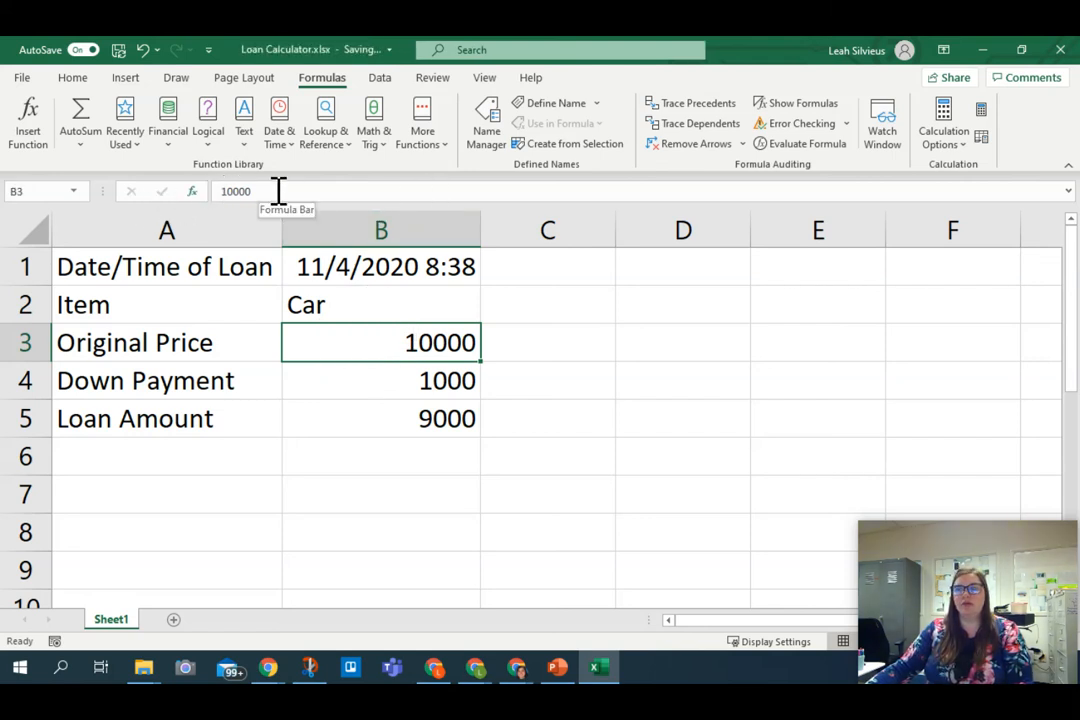
click(45, 191)
key(BackSpace)
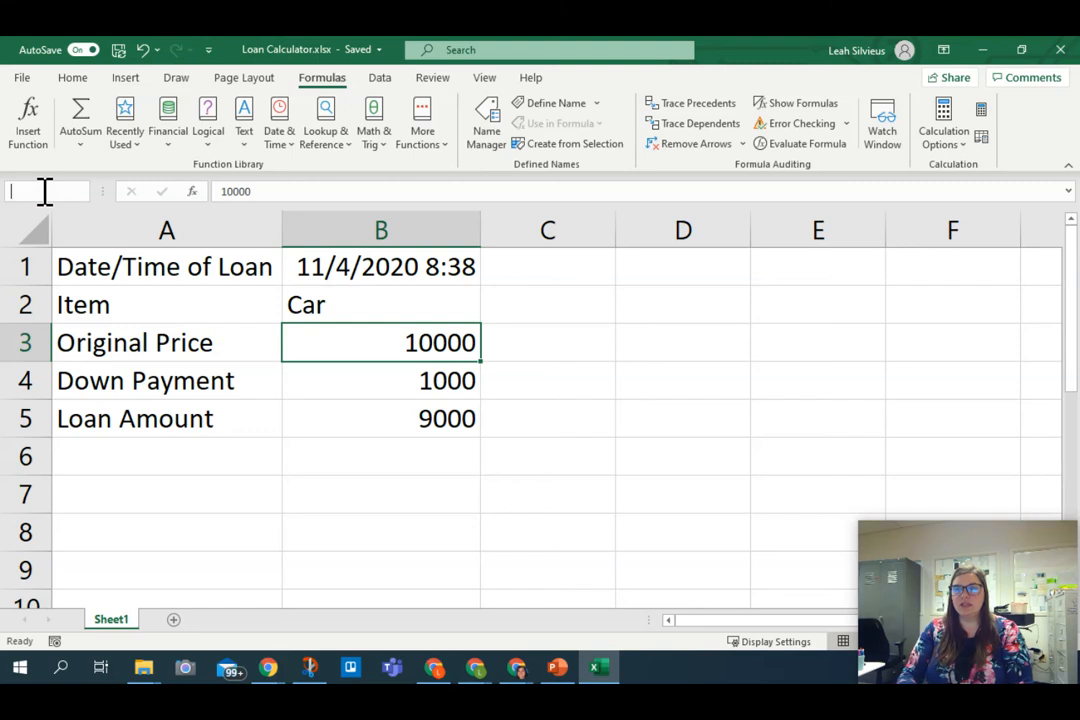
text(Orig)
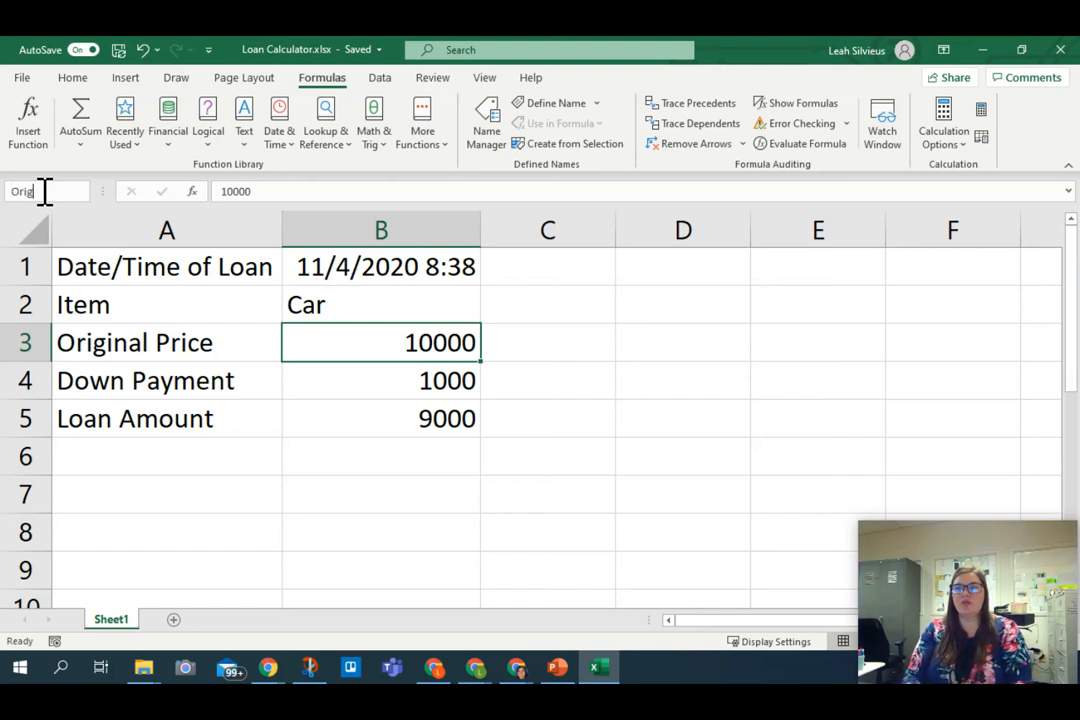
text(inal_Price)
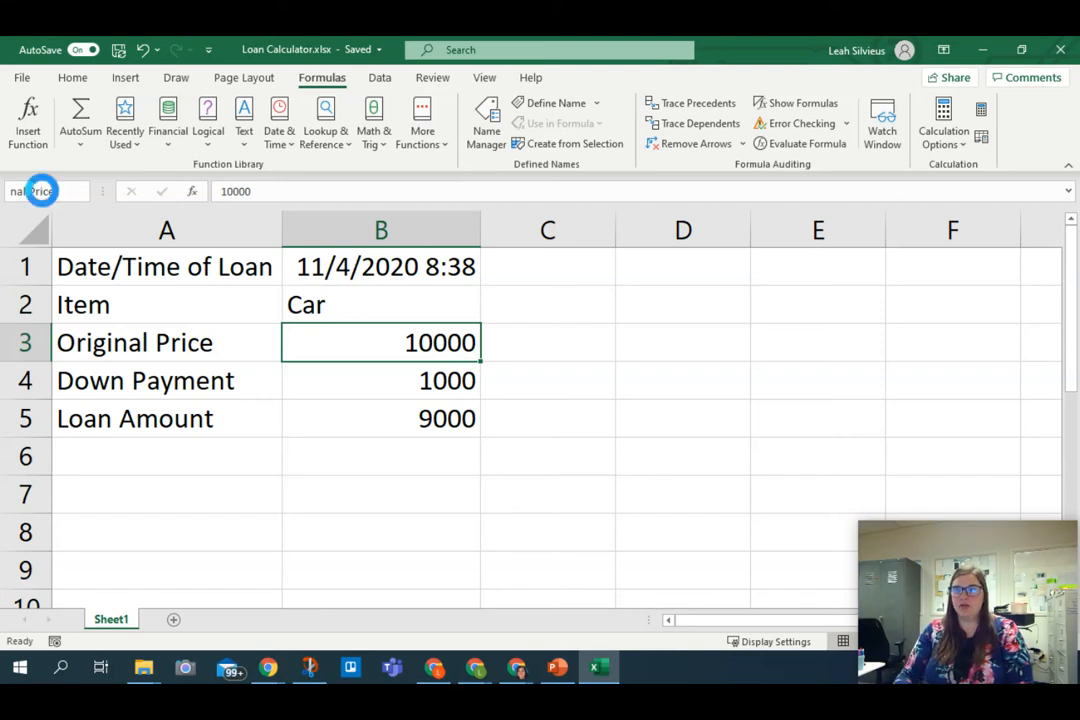
key(Return)
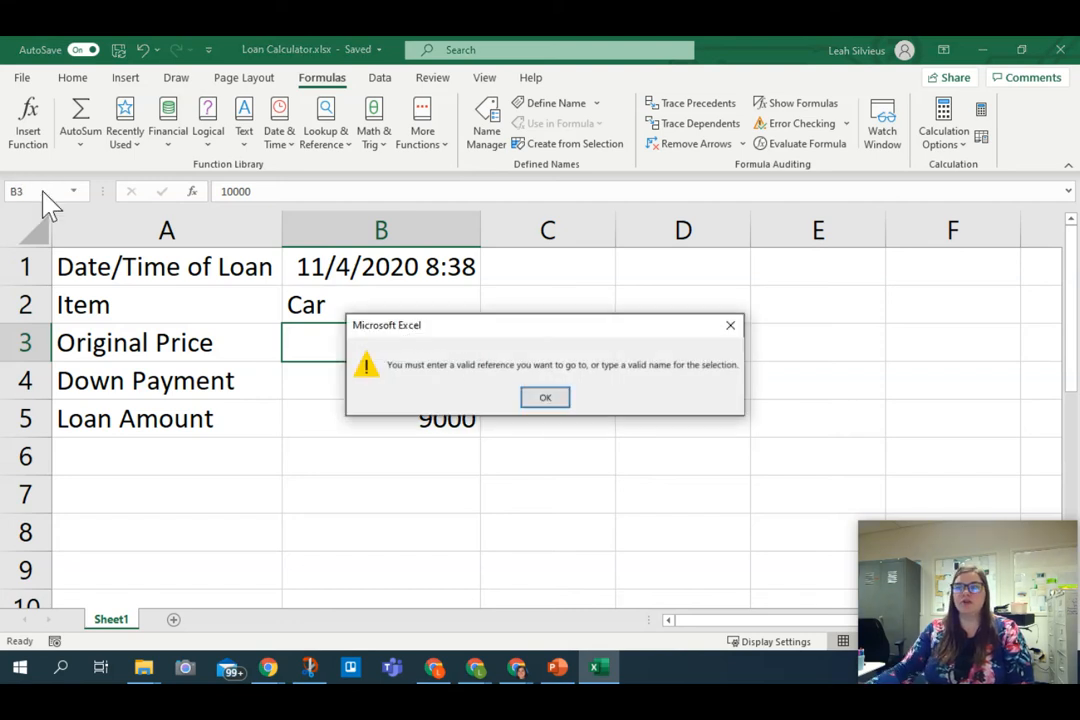
click(548, 398)
Step: Name the original price cell B3 OriginalPrice, written as one word without a space
click(52, 191)
text(POri)
key(BackSpace)
key(BackSpace)
key(BackSpace)
key(BackSpace)
text(Origi)
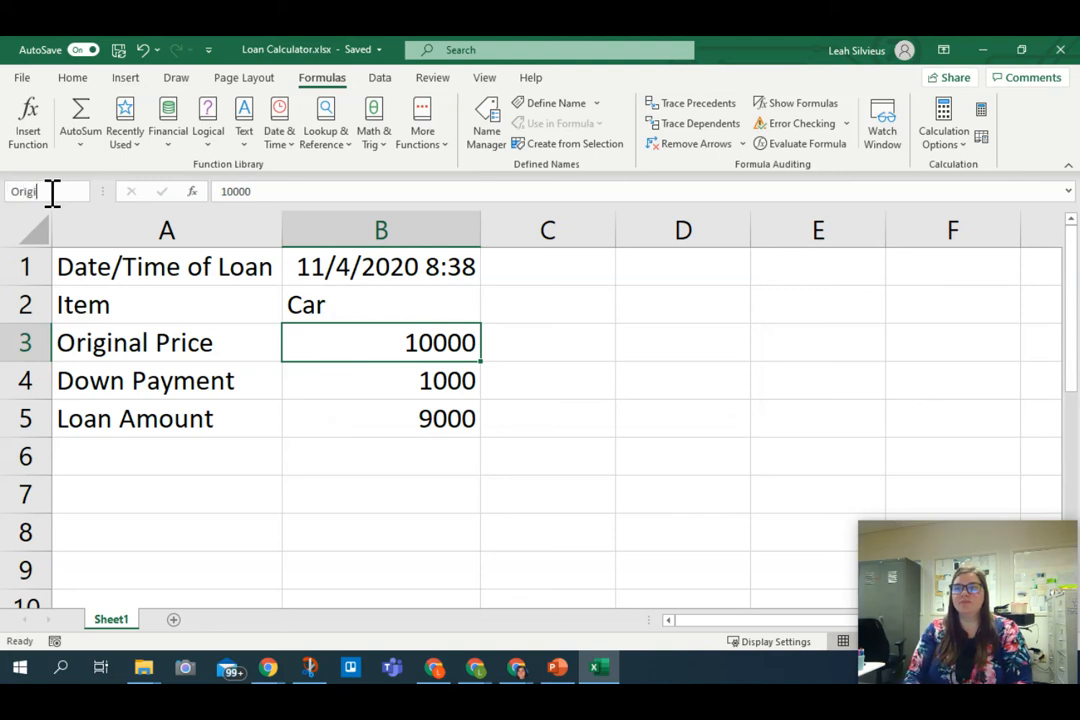
text(nalPric)
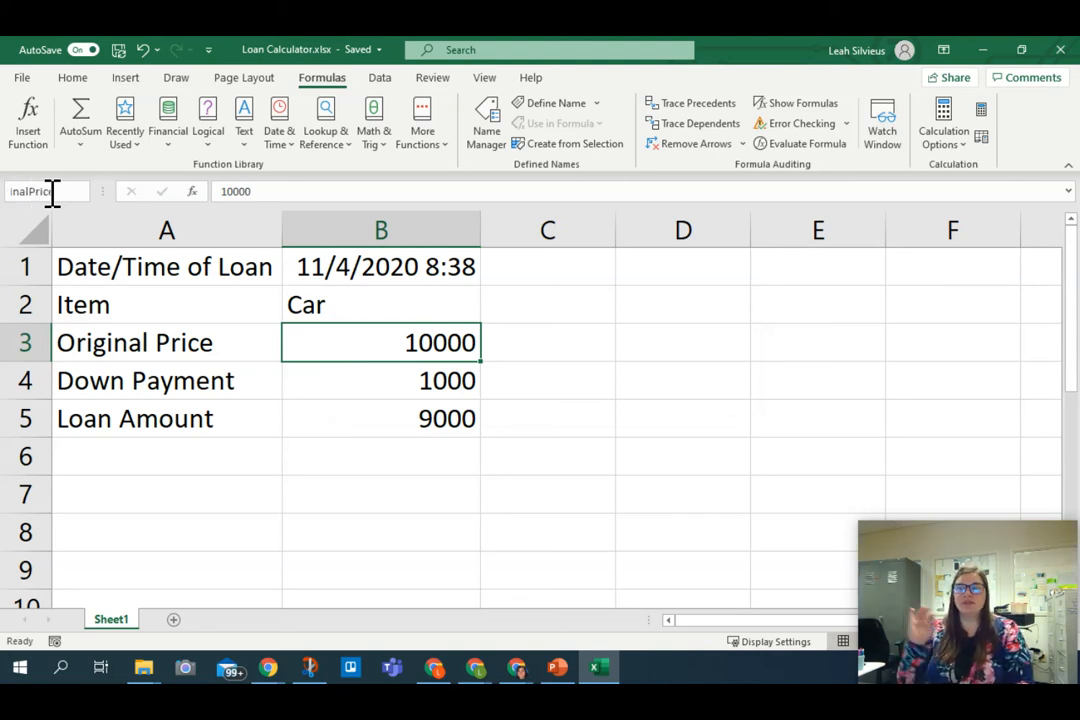
text(e)
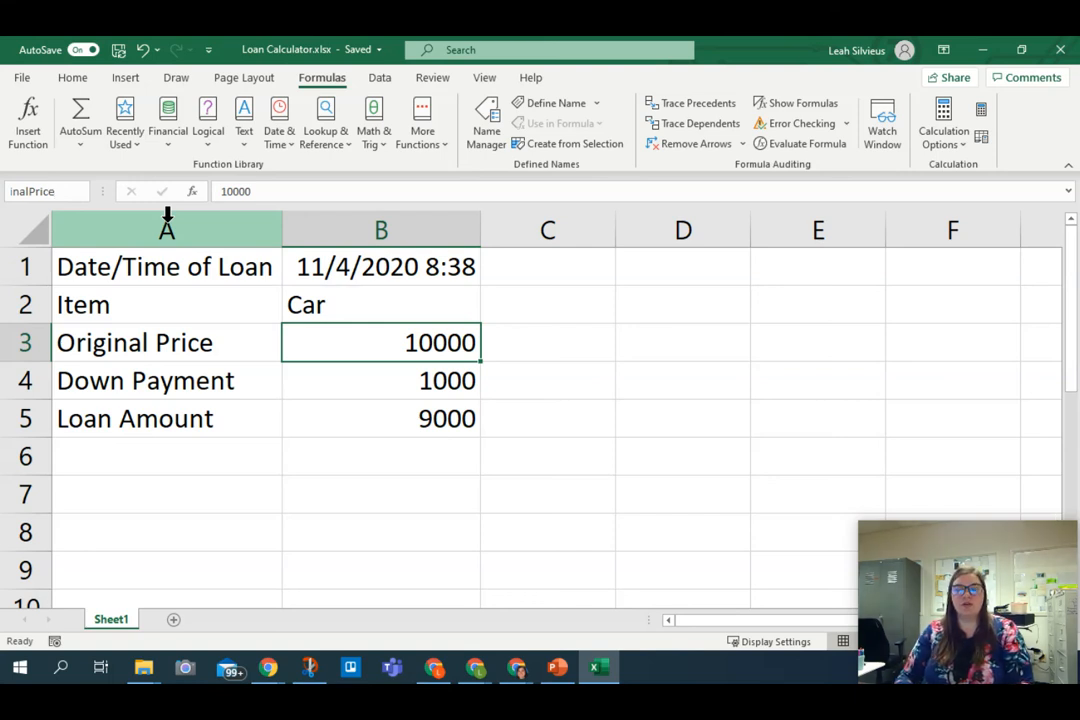
key(Return)
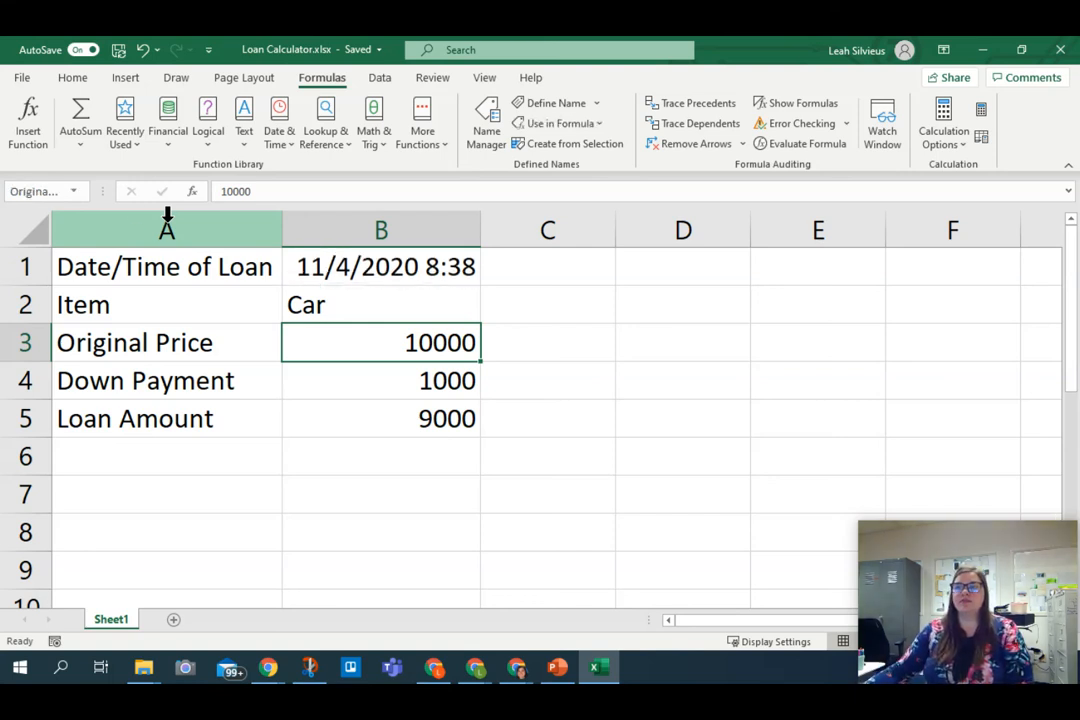
Step: Check the defined name assigned to the original price cell B3
click(309, 373)
click(335, 343)
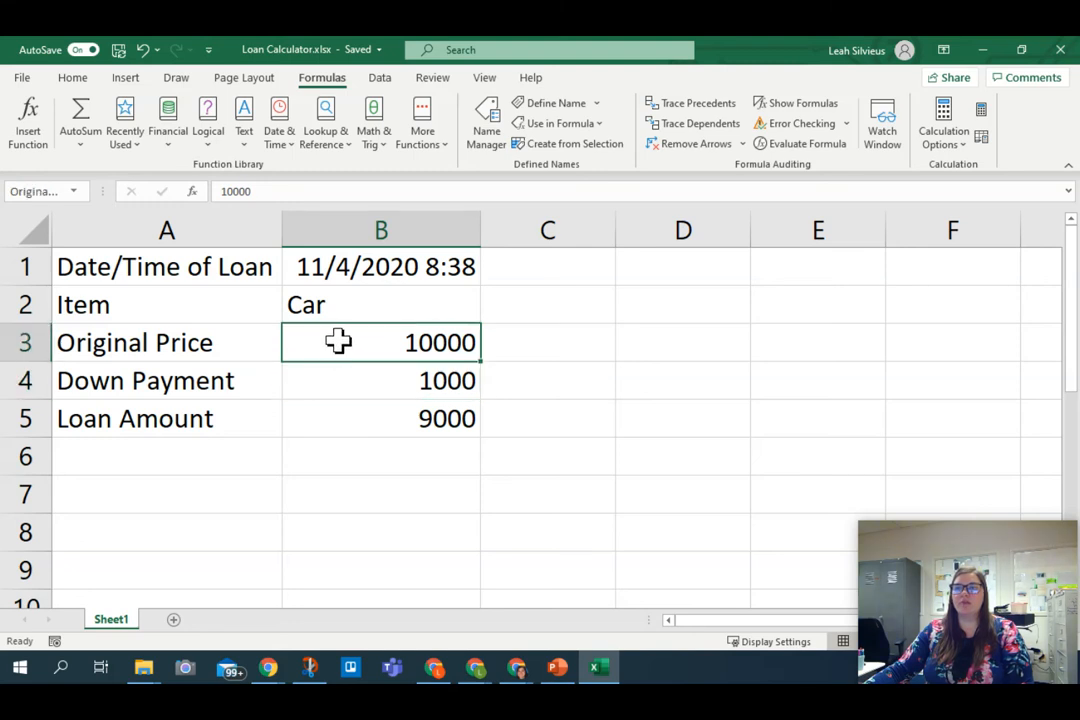
click(66, 192)
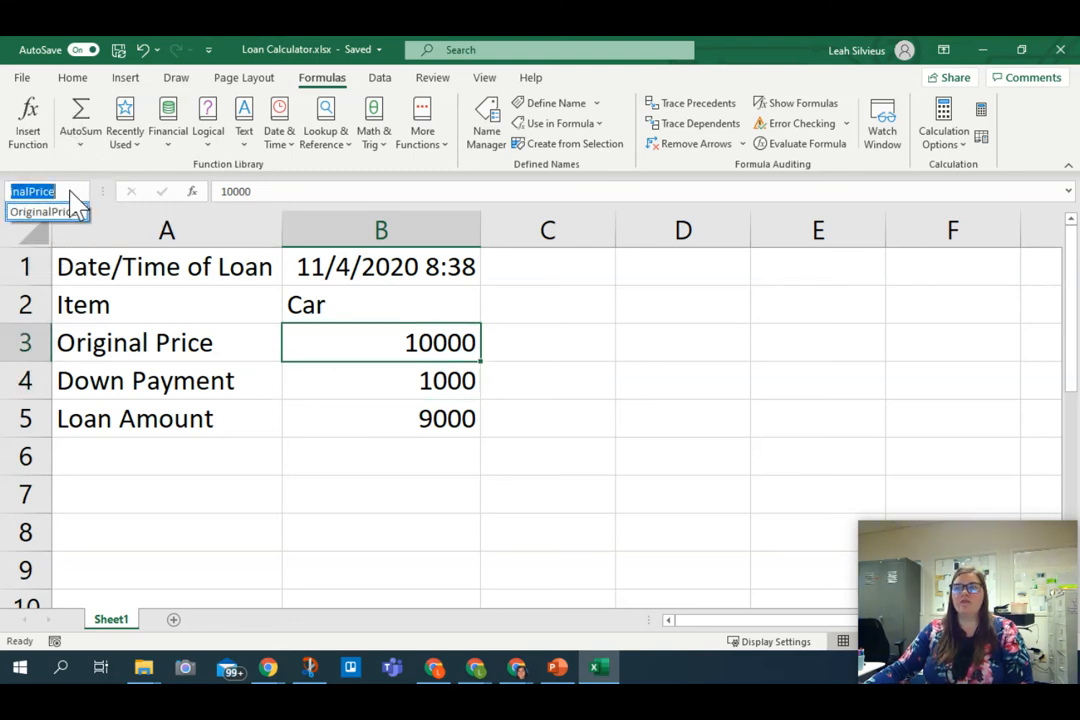
key(Escape)
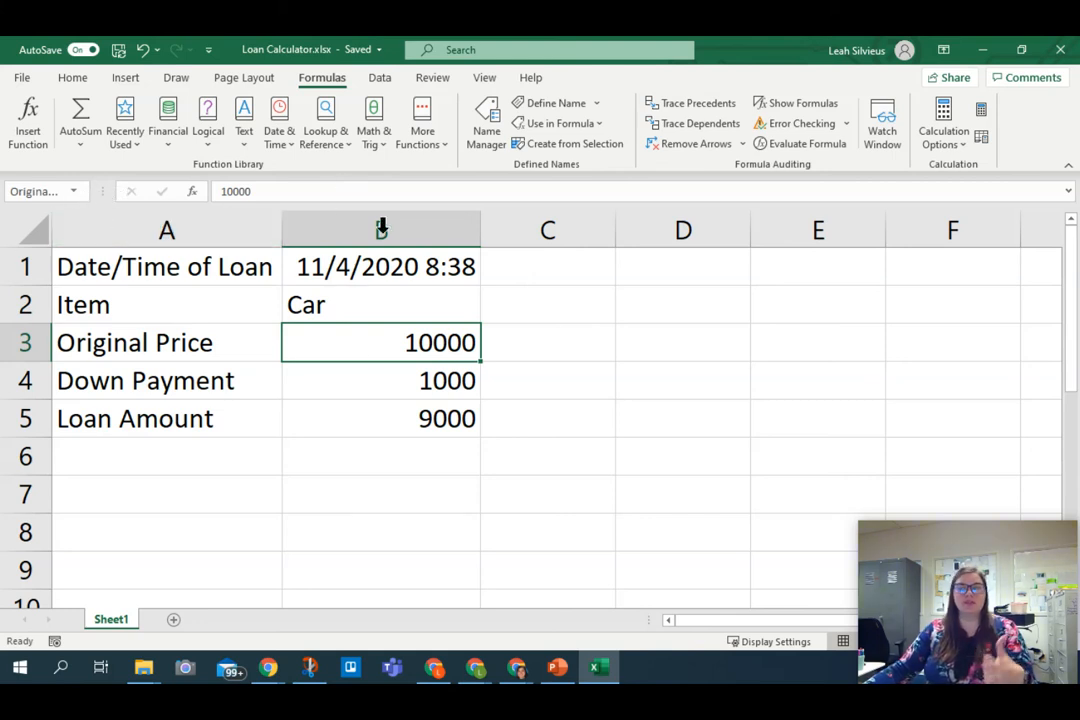
Step: Name the down payment cell B4 DownPayment
click(381, 383)
click(48, 196)
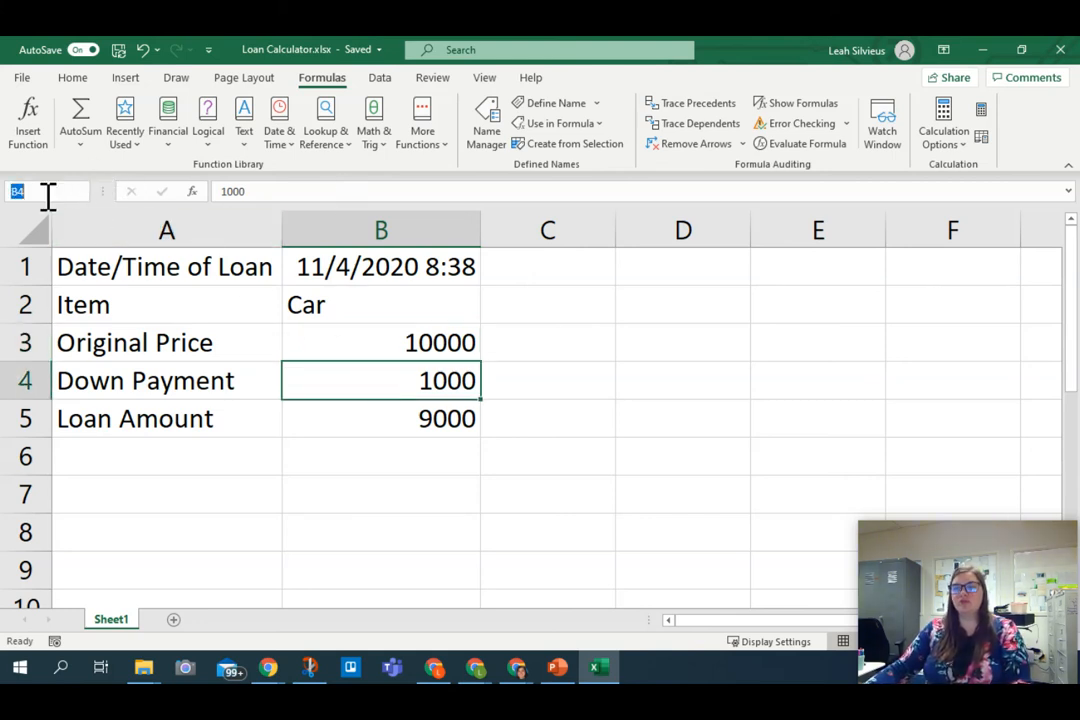
text(DownPayment)
key(Return)
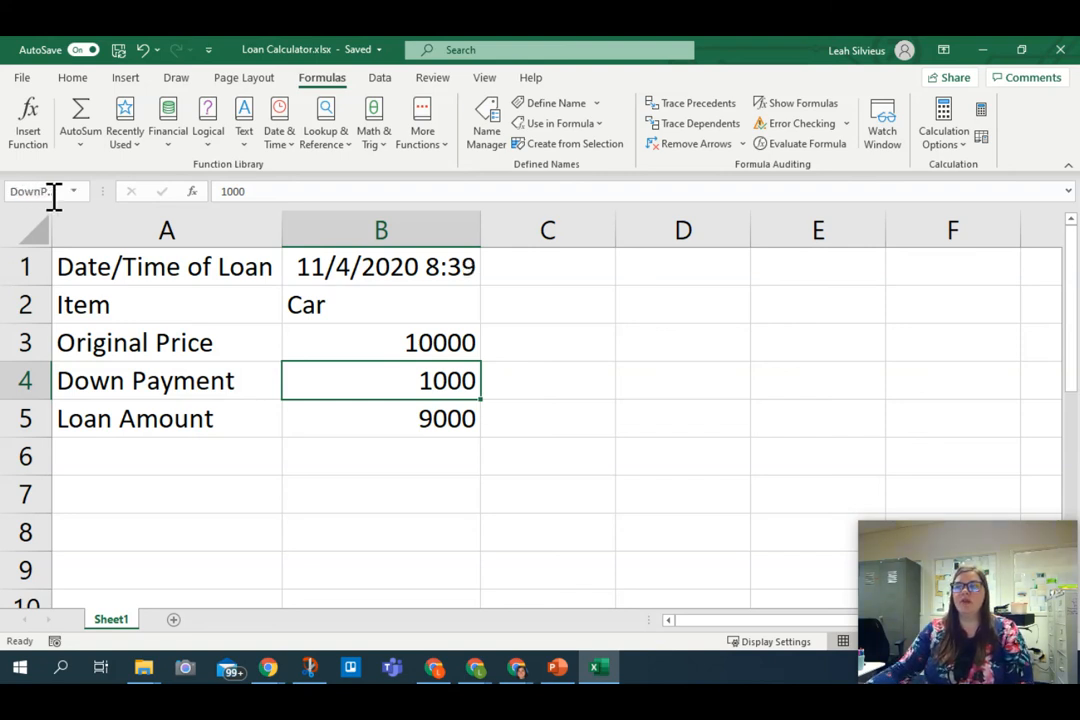
Step: Rewrite the loan amount formula in B5 with the defined names as =OriginalPrice-DownPayment
click(429, 429)
double_click(398, 427)
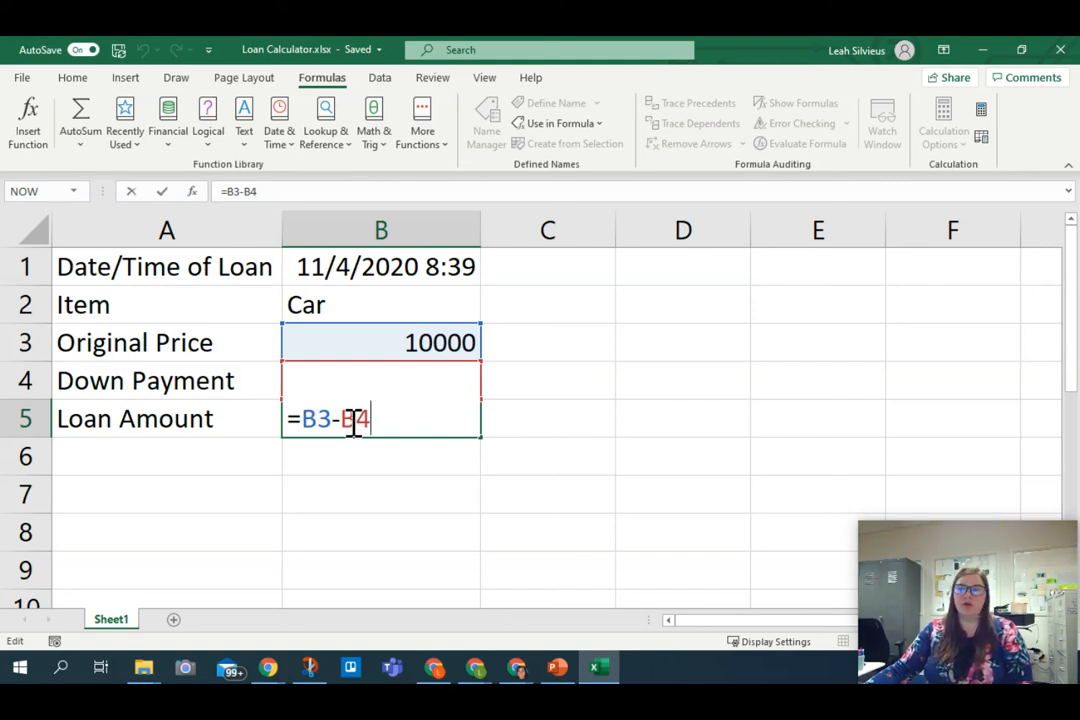
drag(371, 420, 303, 428)
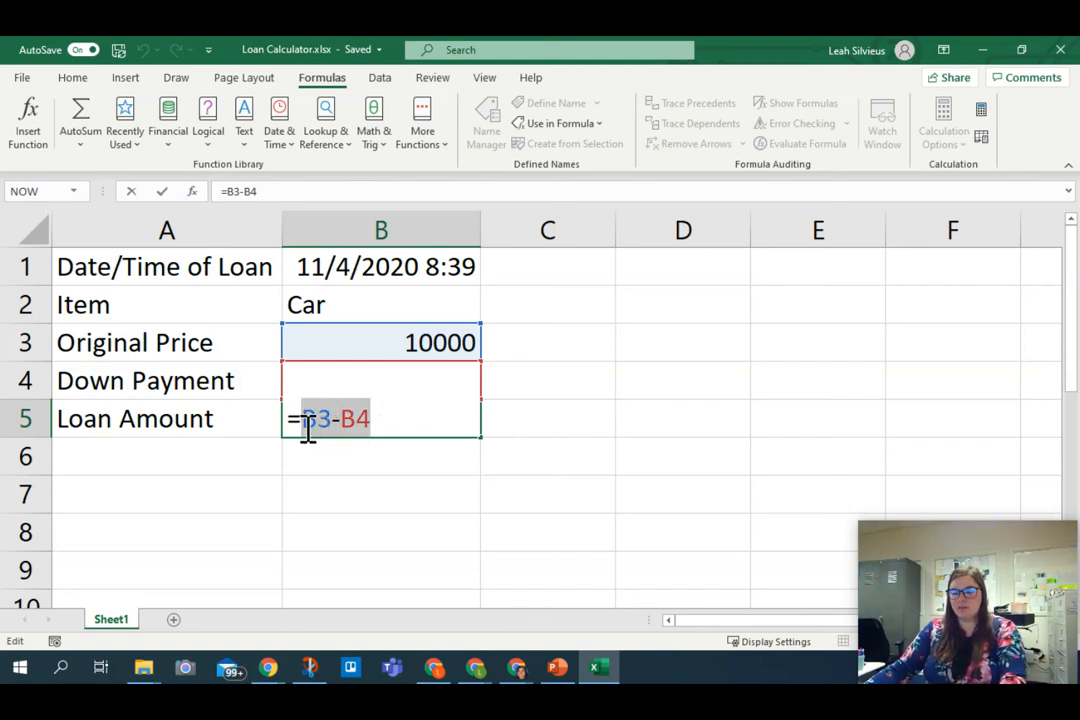
key(BackSpace)
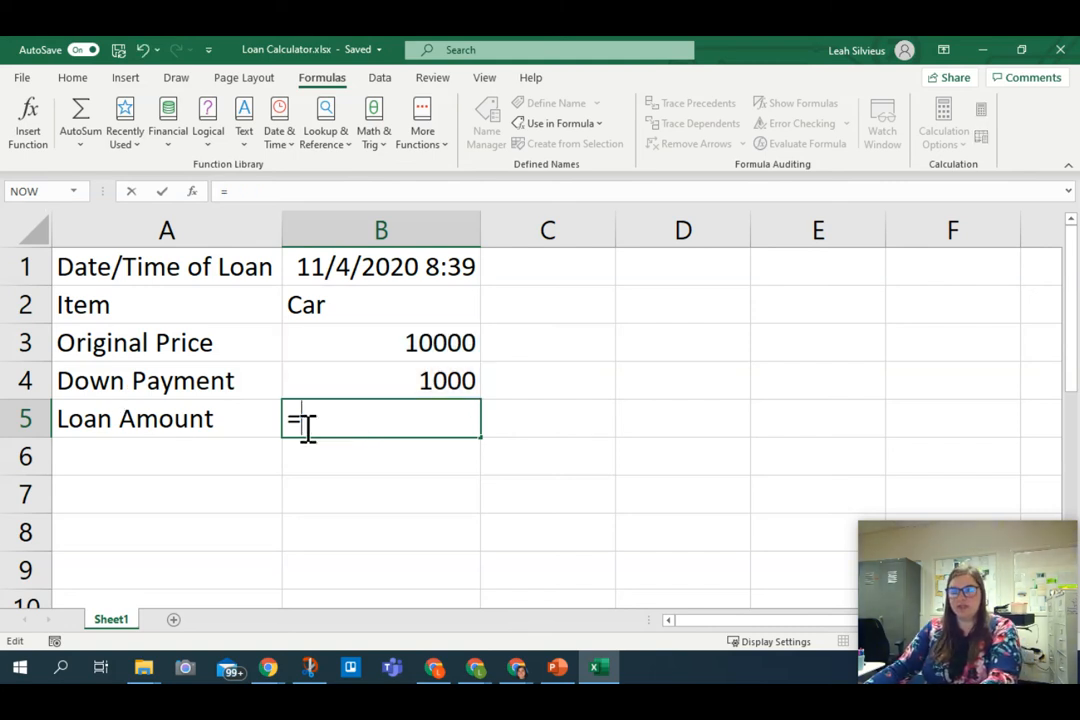
click(380, 342)
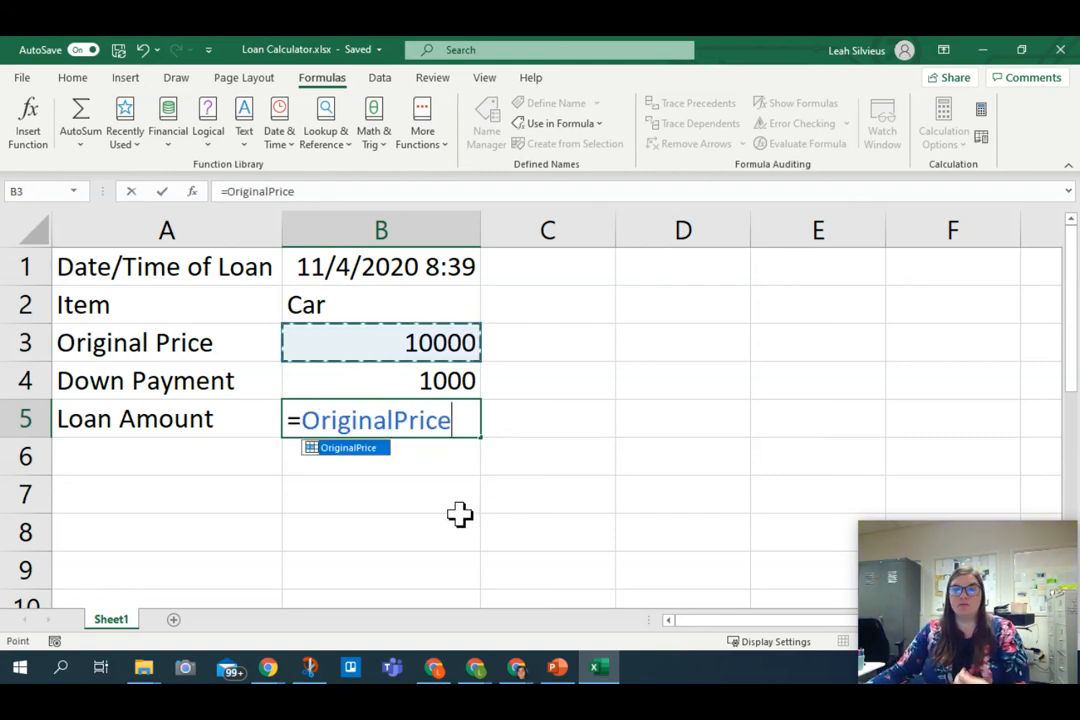
text(-)
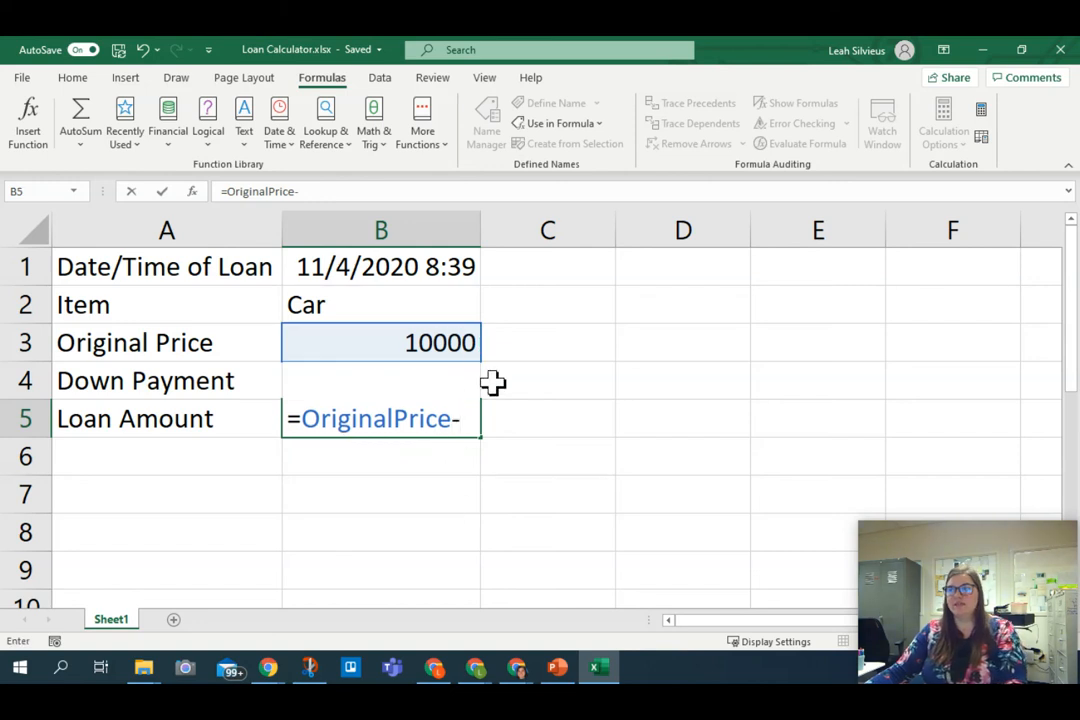
text(Dow)
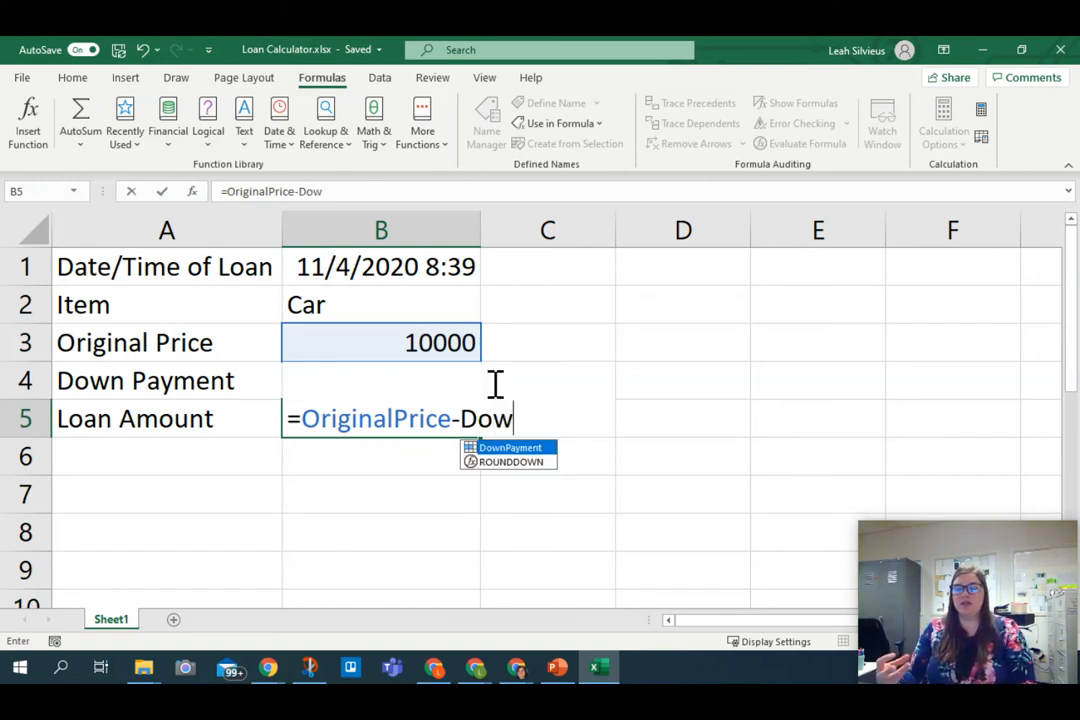
double_click(513, 448)
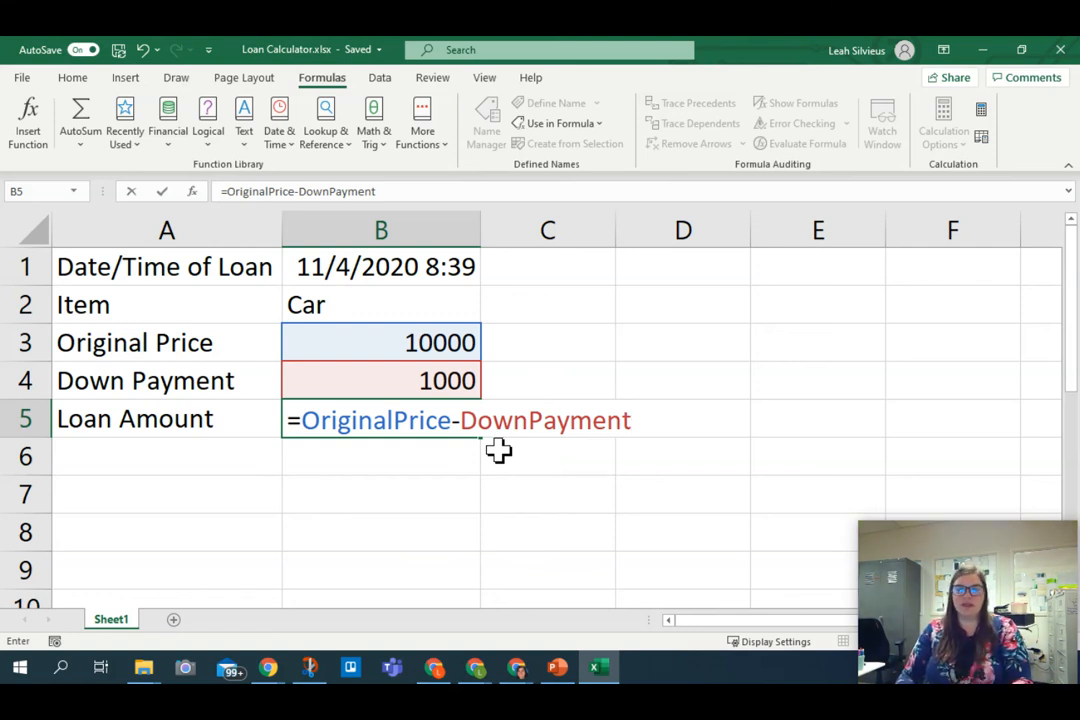
key(Return)
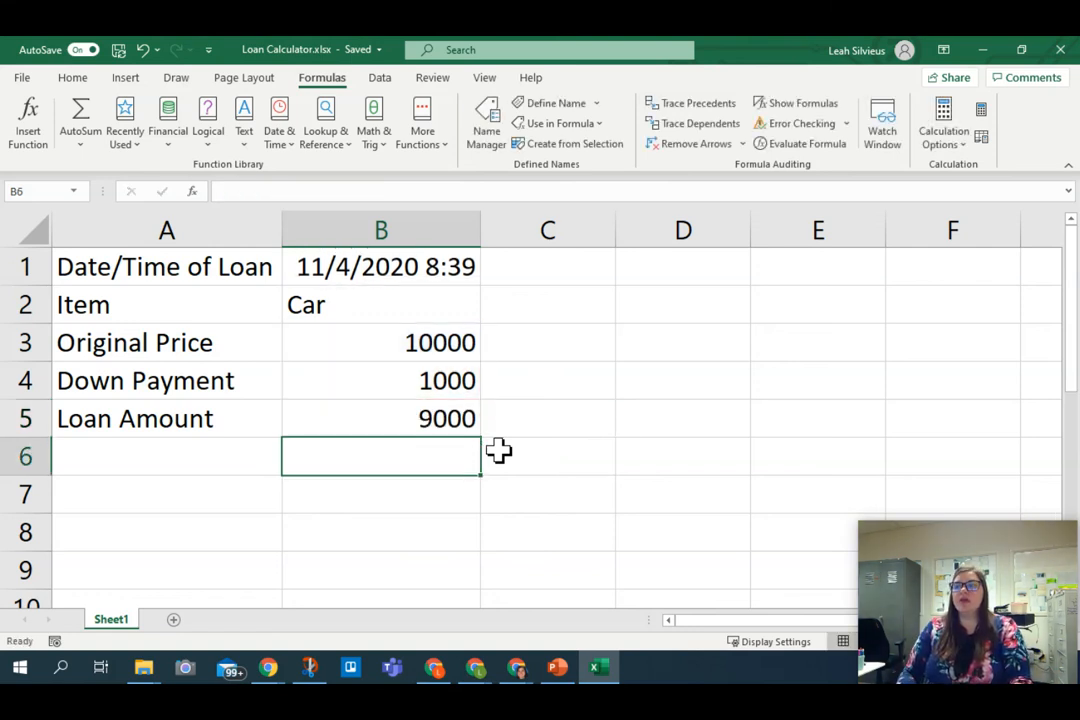
Step: Name the loan amount cell B5 LoanAmount
key(Up)
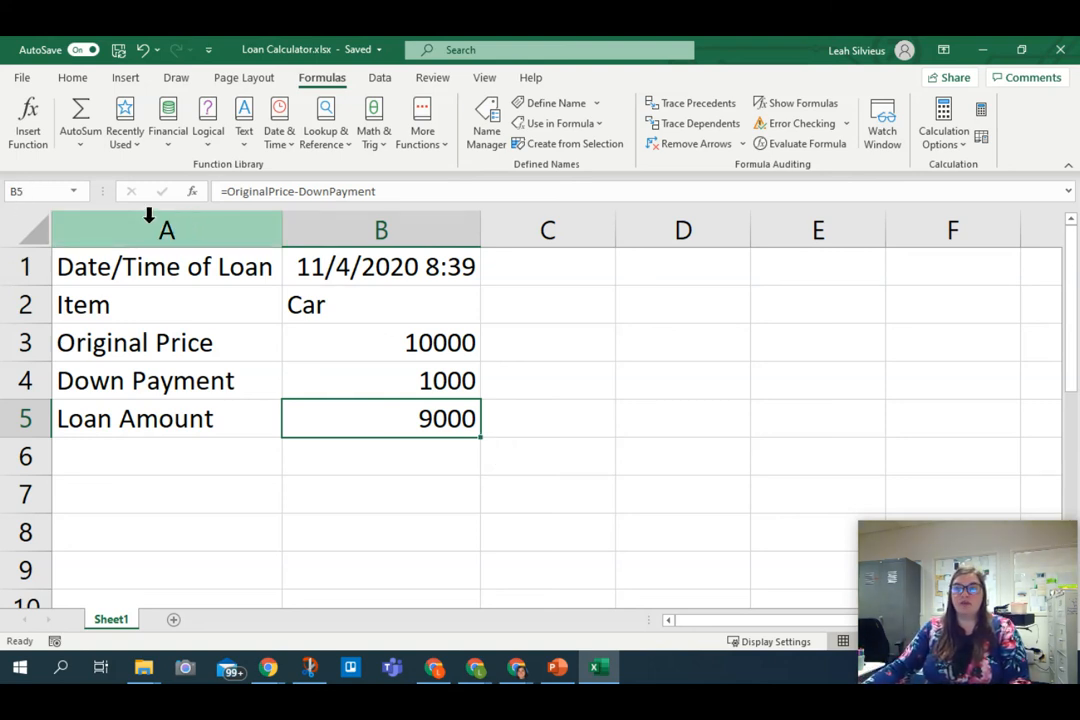
click(37, 196)
text(LoanAmount)
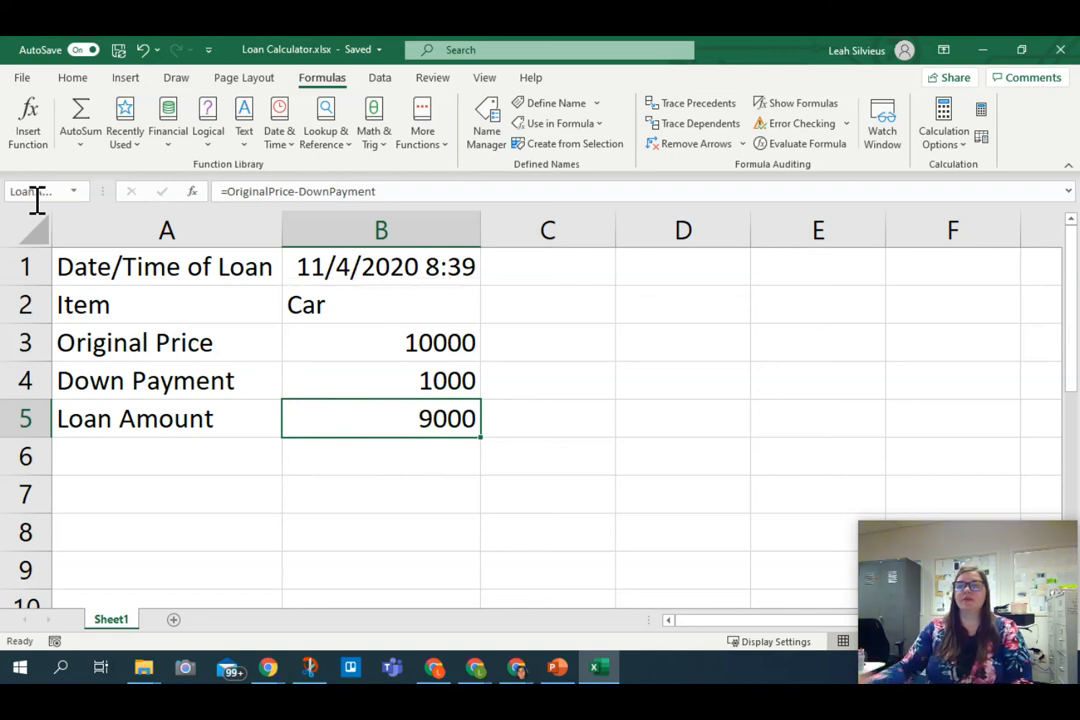
key(Return)
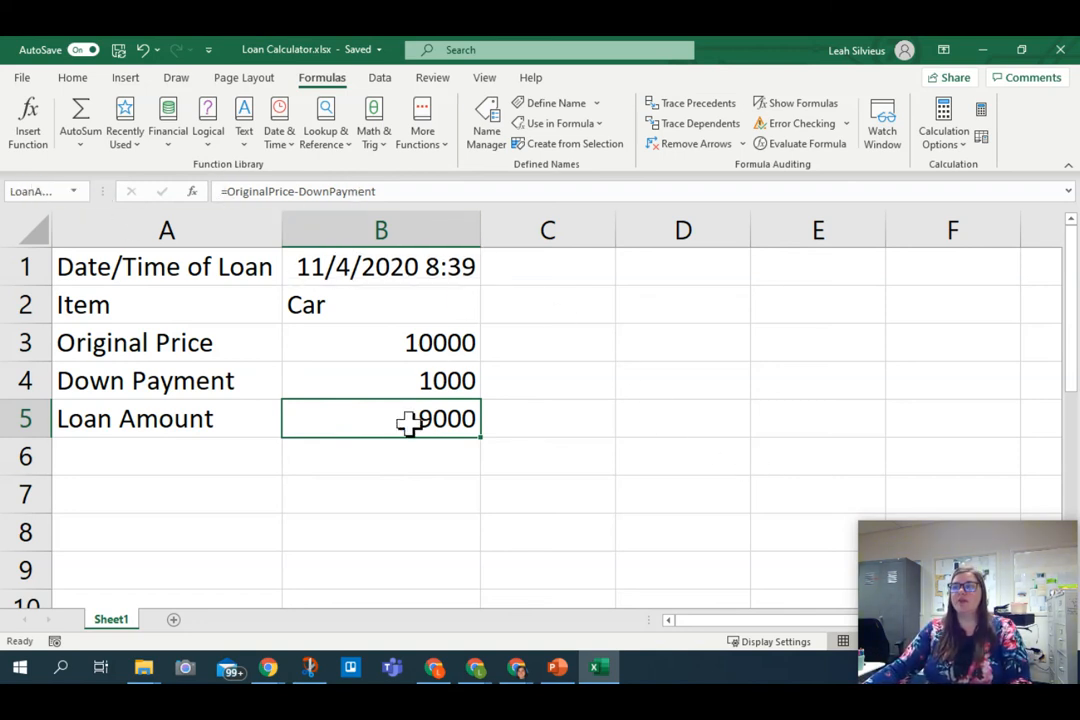